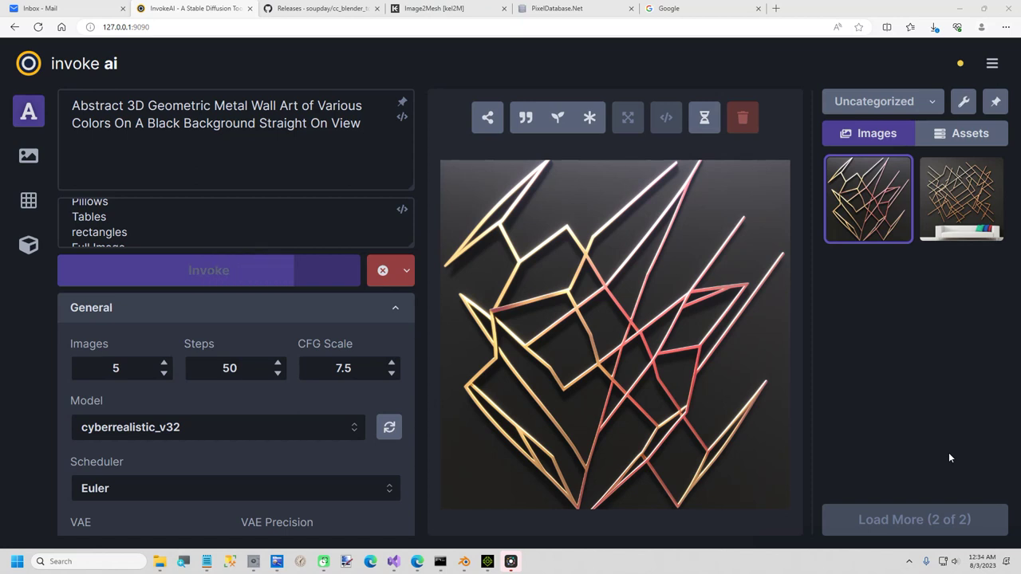
Step: View the GeeksRoom scene in iClone, closing the stray Movavi window, and return to the InvokeAI page
click(511, 561)
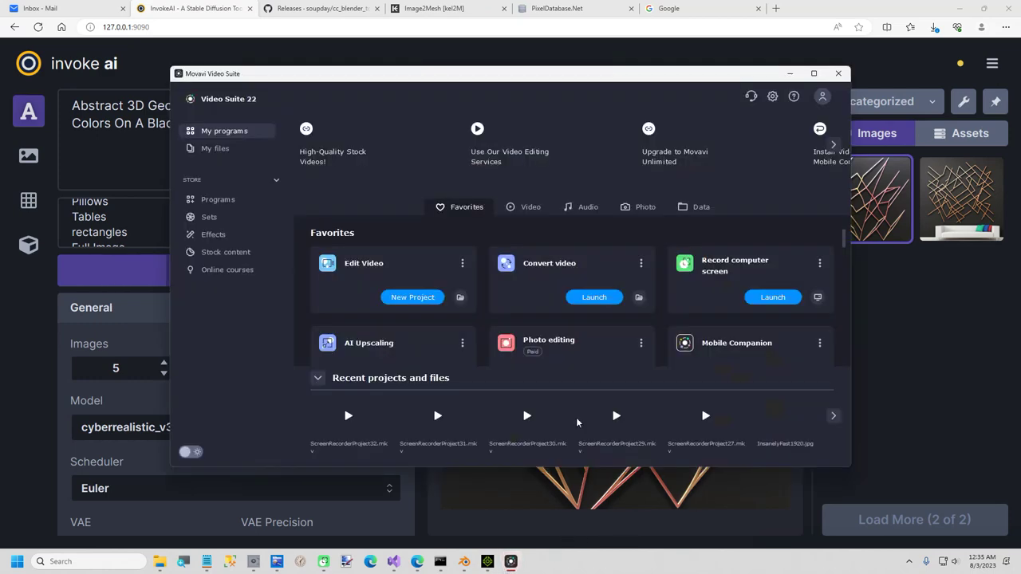
click(790, 73)
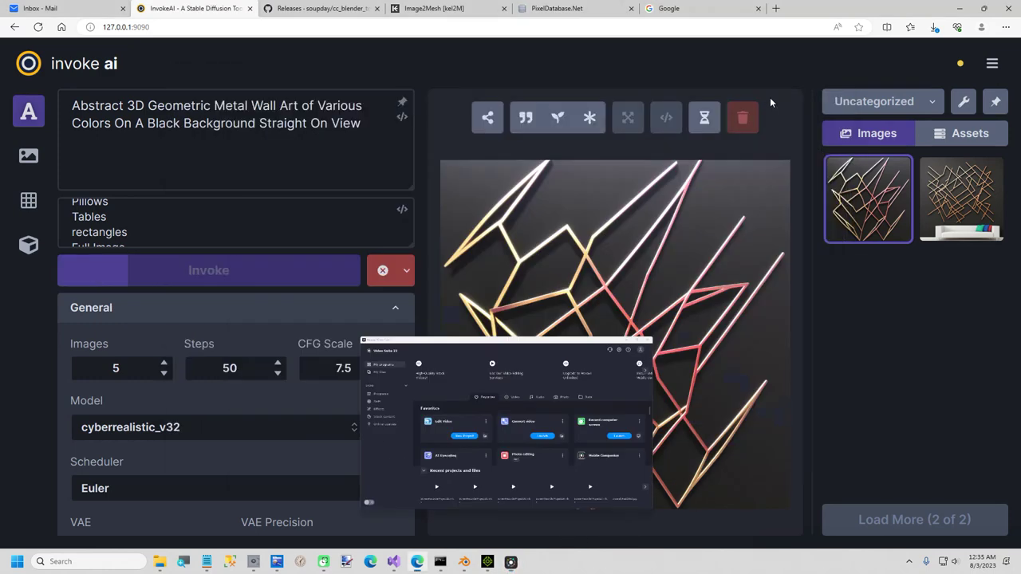
click(488, 562)
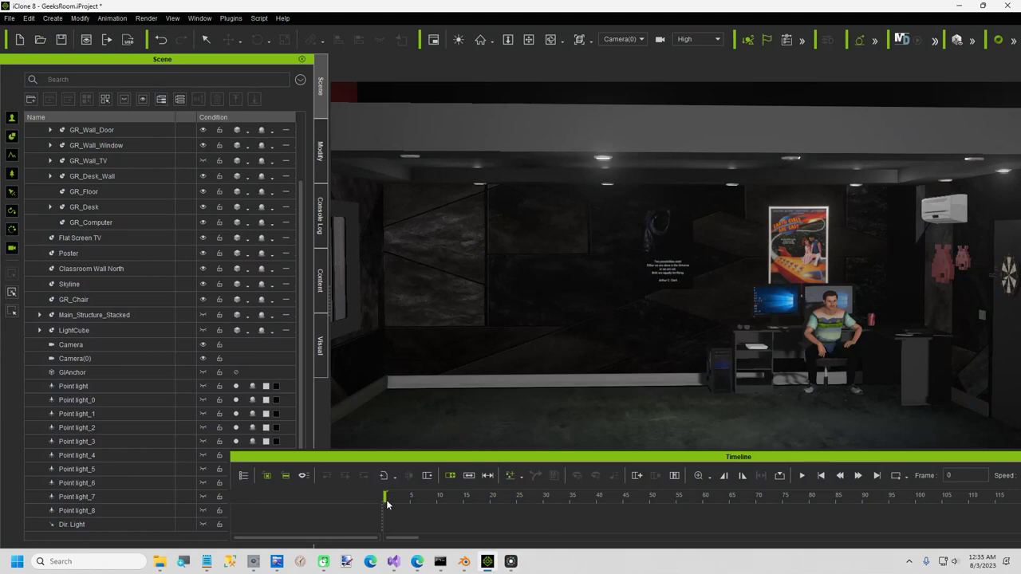
click(417, 562)
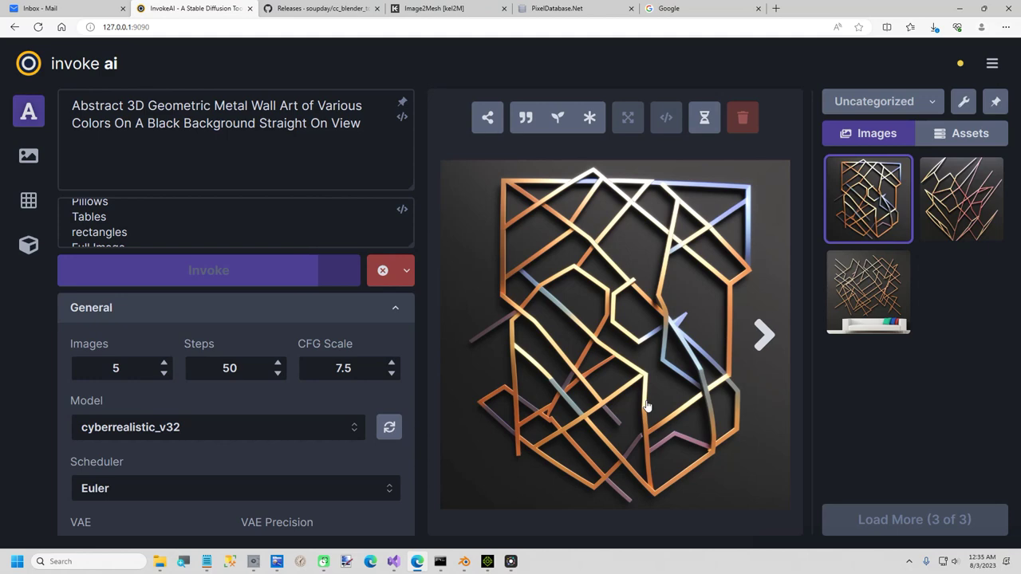
Step: Cancel the running image generation and download the displayed wall art image to the GeeksRoom folder, replacing Art.png
click(384, 270)
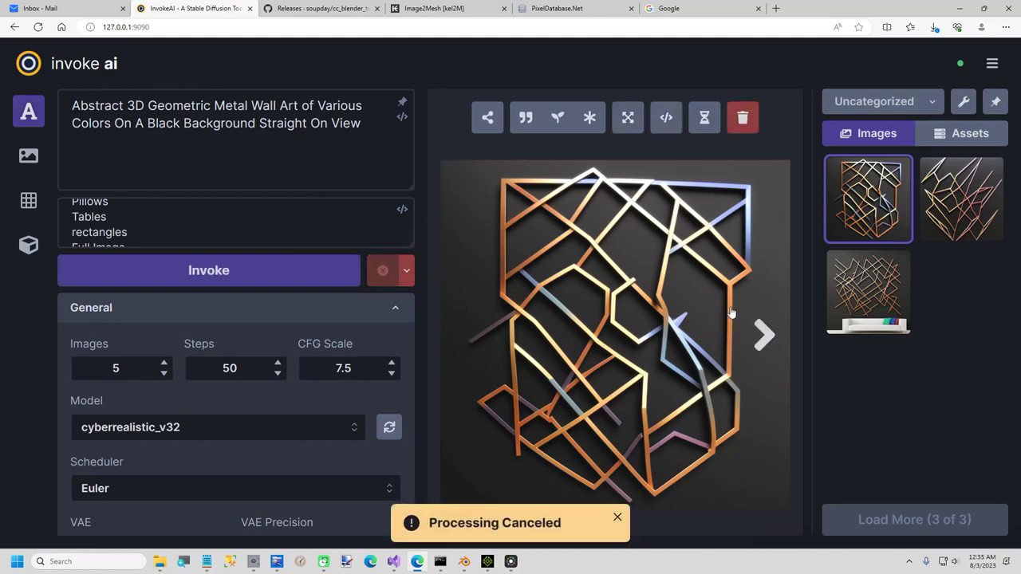
right_click(685, 253)
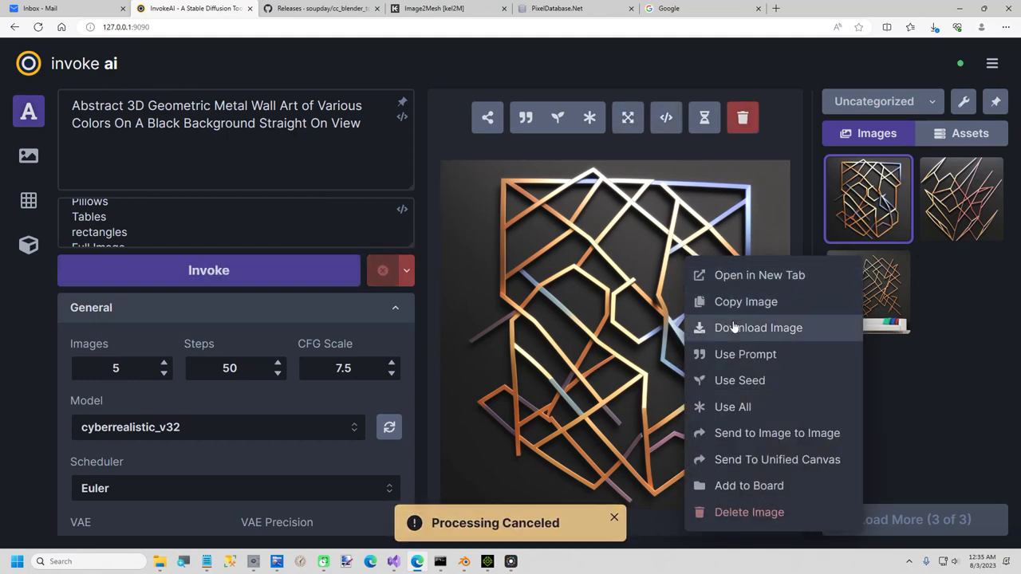
click(762, 327)
click(857, 89)
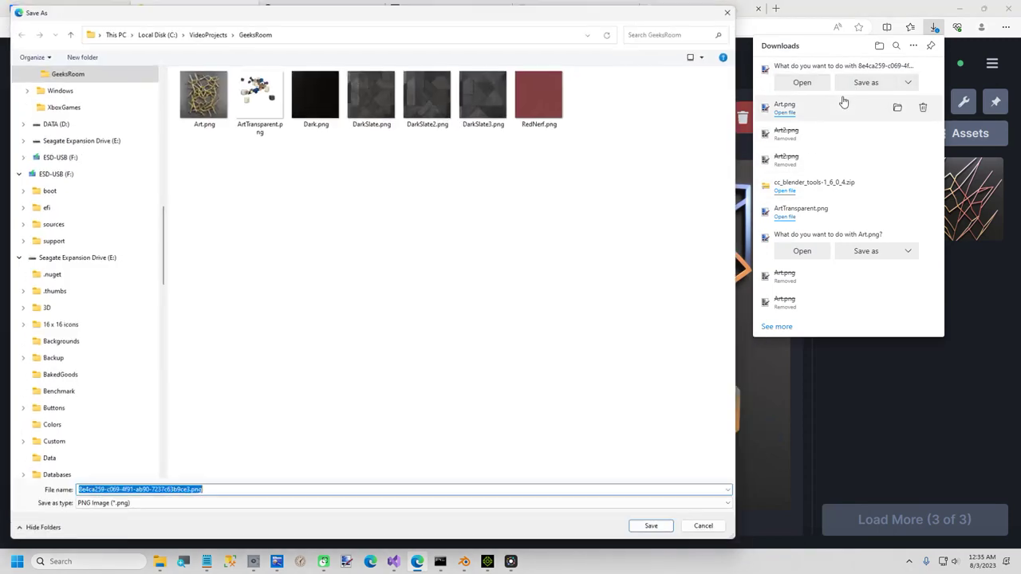
click(201, 92)
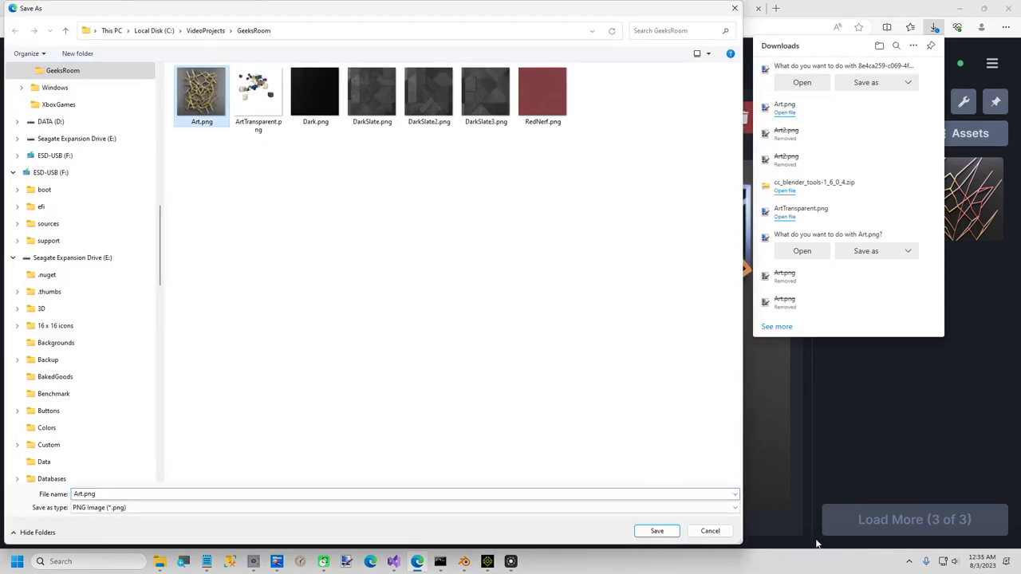
click(657, 530)
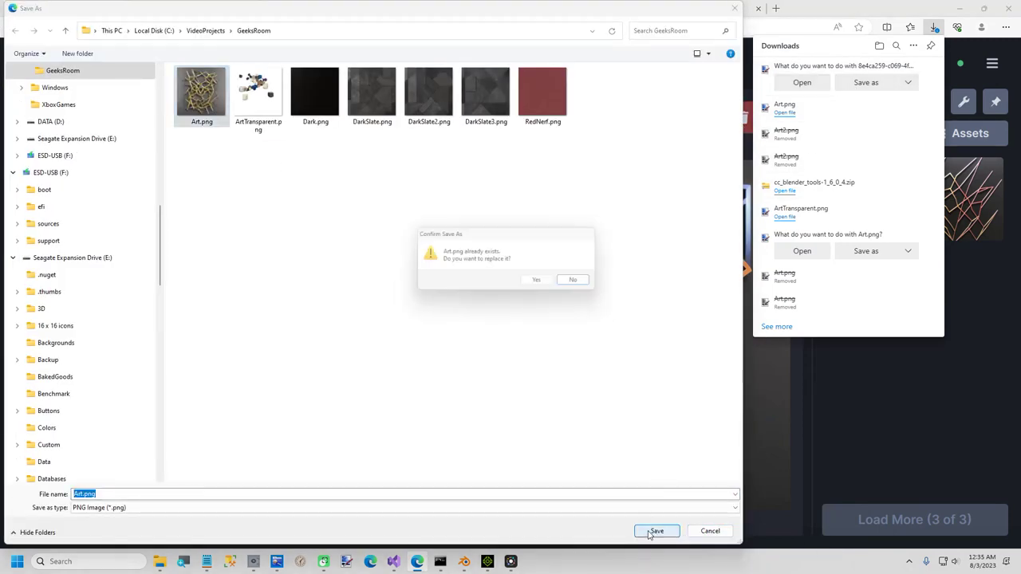
click(541, 284)
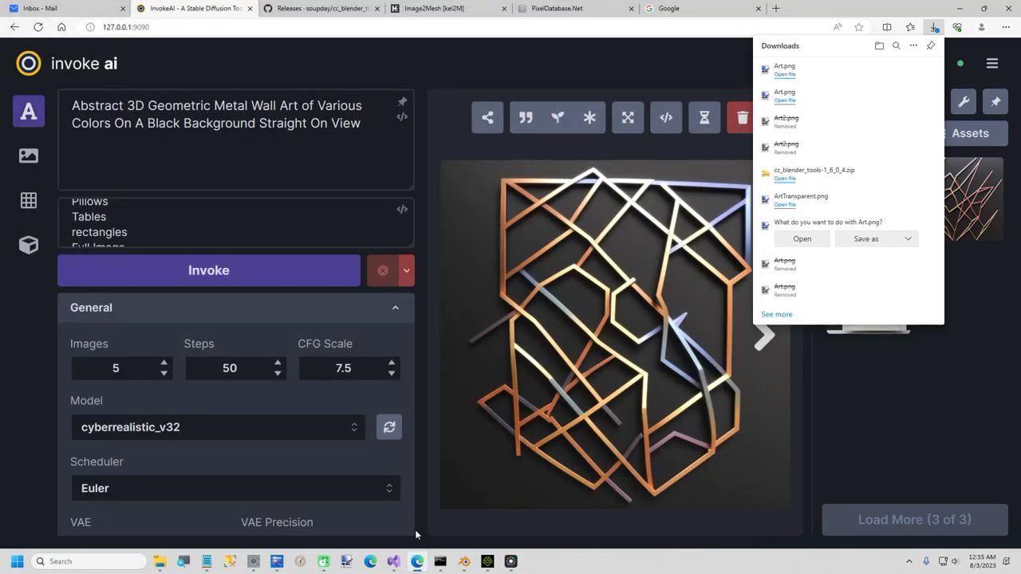
Step: Look over Blender, the PixelDatabase.Net start page and the Image2Mesh add-on's product page with its version options
click(464, 562)
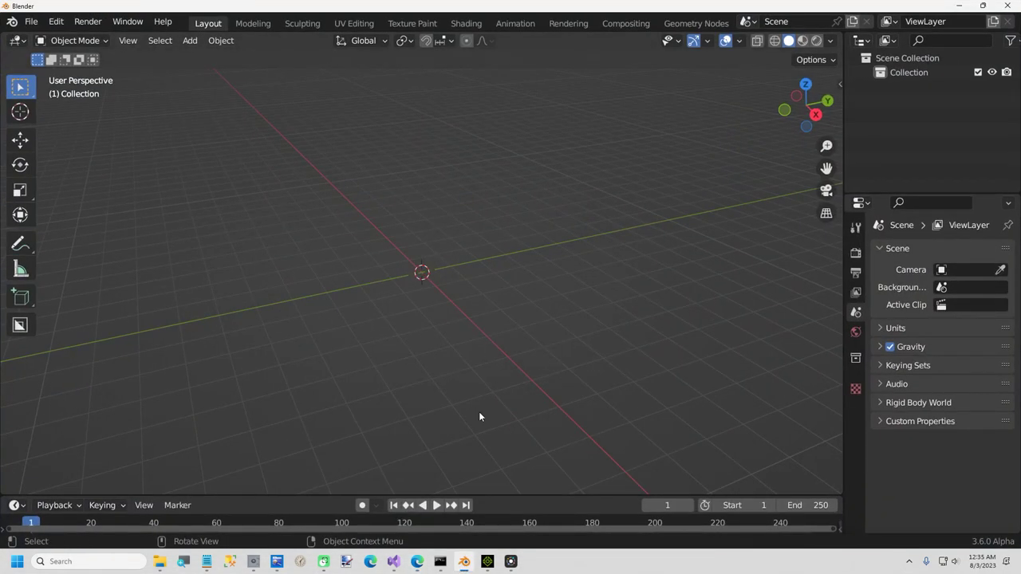
click(415, 563)
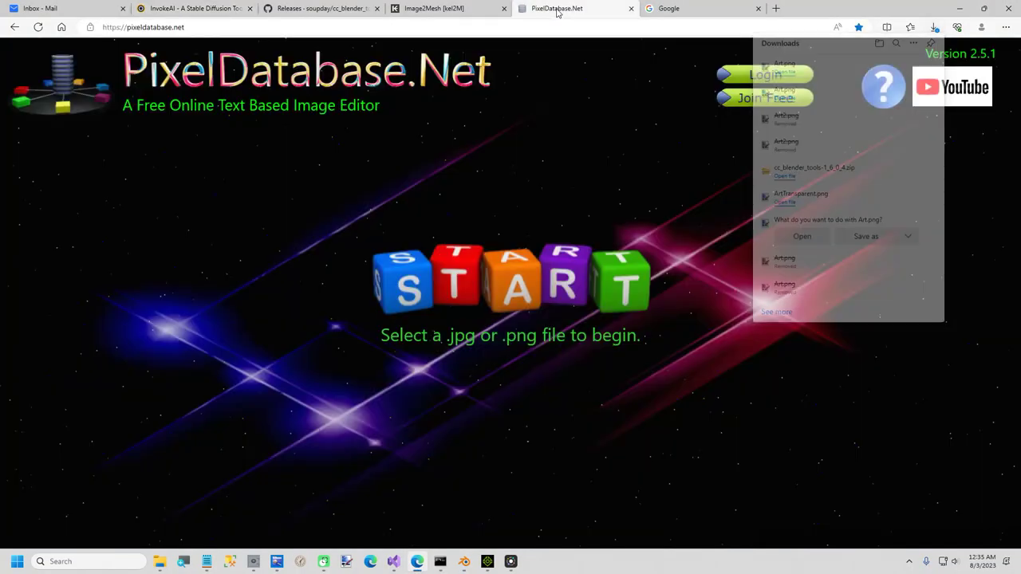
click(550, 9)
click(479, 9)
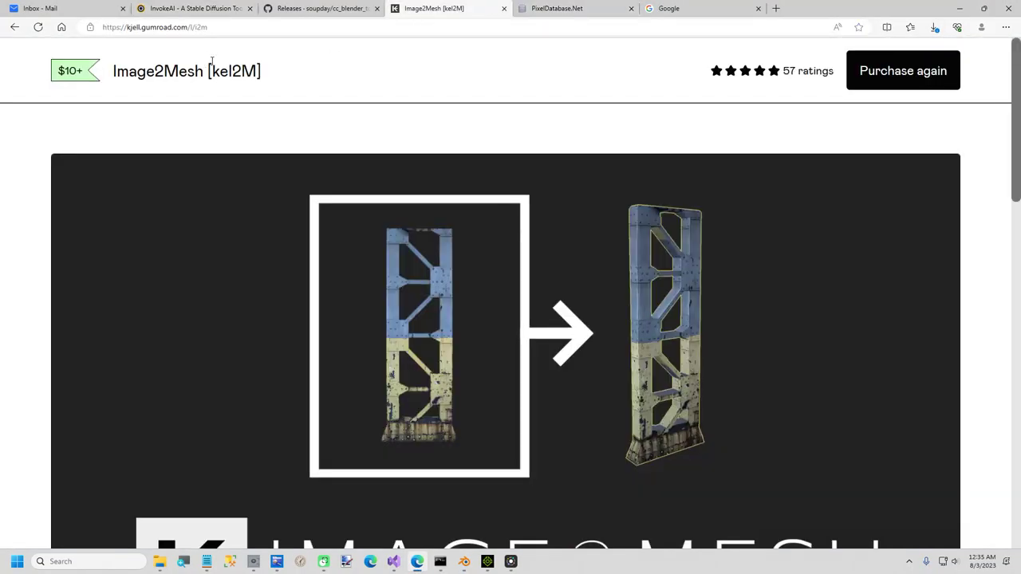
scroll(801, 257, down, 5)
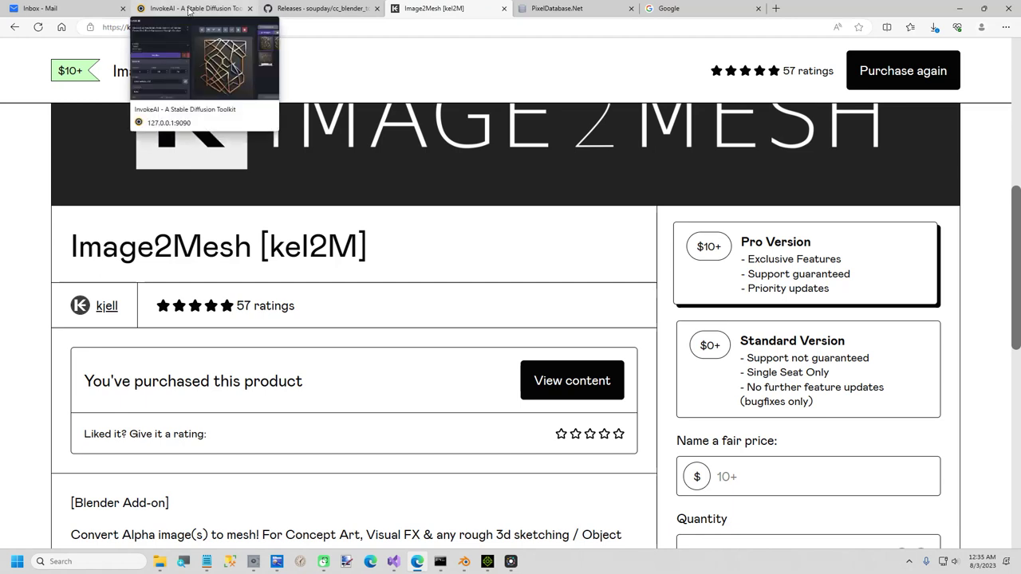
click(226, 10)
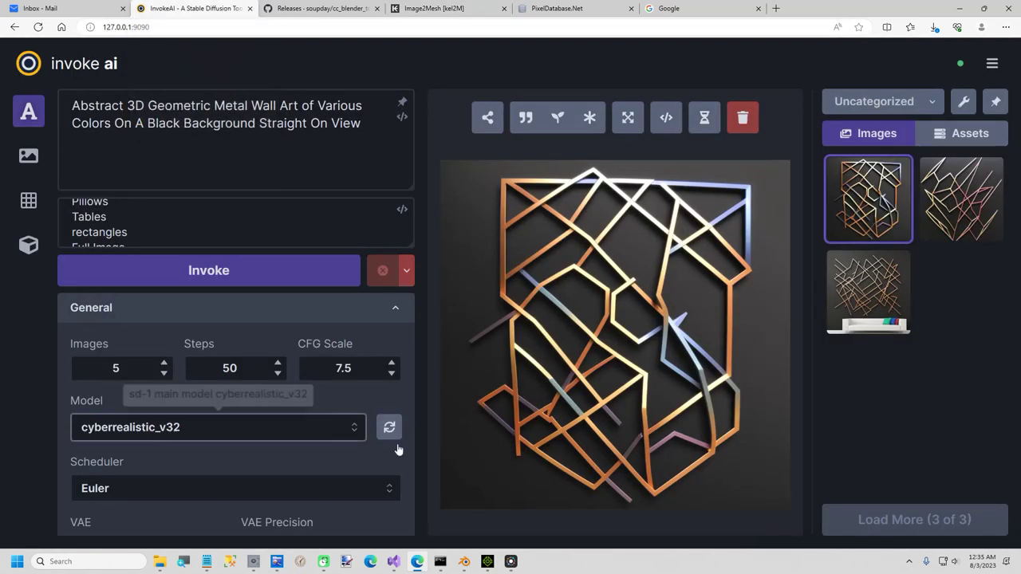
Step: Switch to Blender and bring up the Image2Mesh add-on's settings beside the 3D viewport
key(alt+Tab)
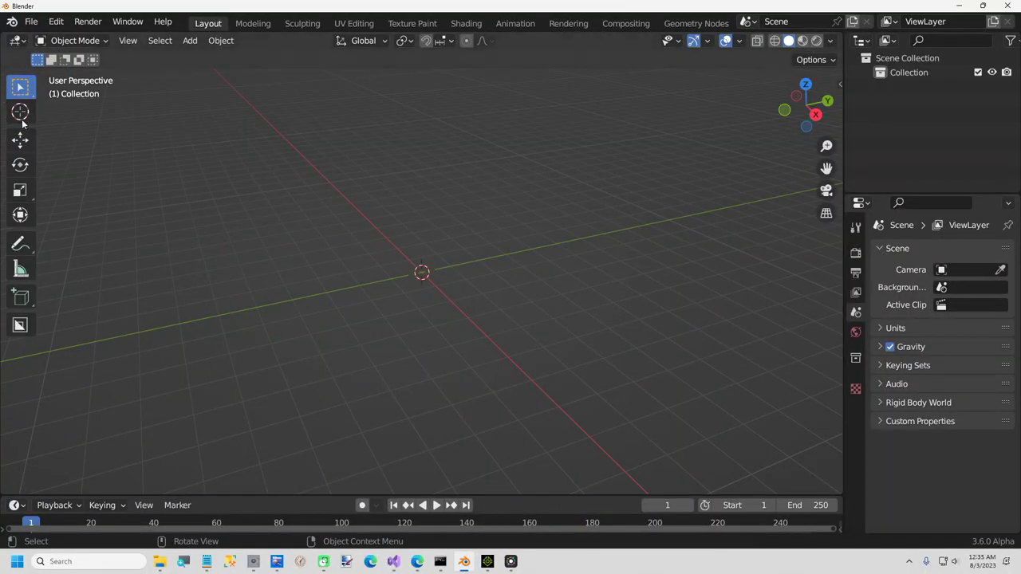
middle_drag(543, 338, 737, 228)
click(839, 84)
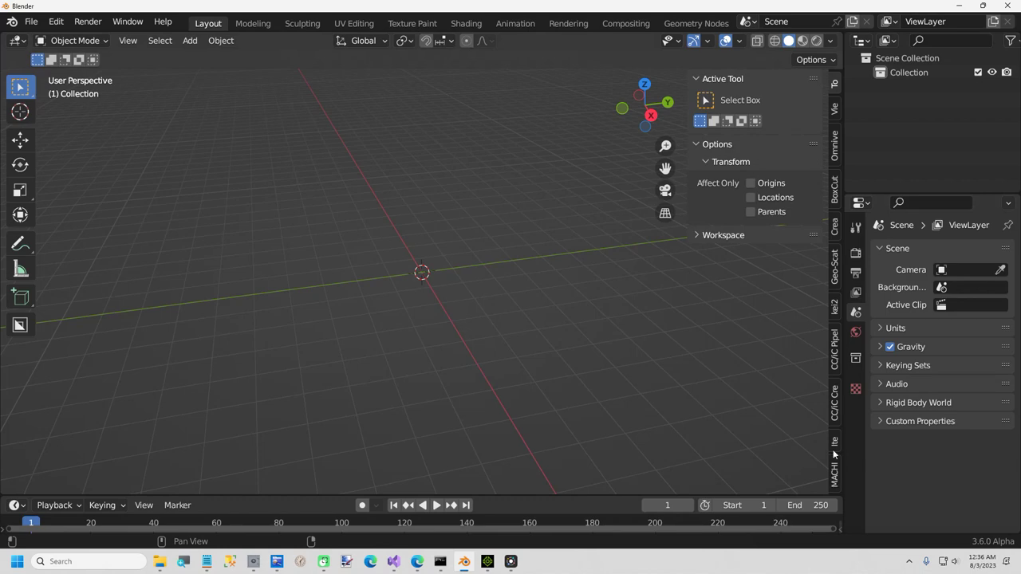
click(835, 367)
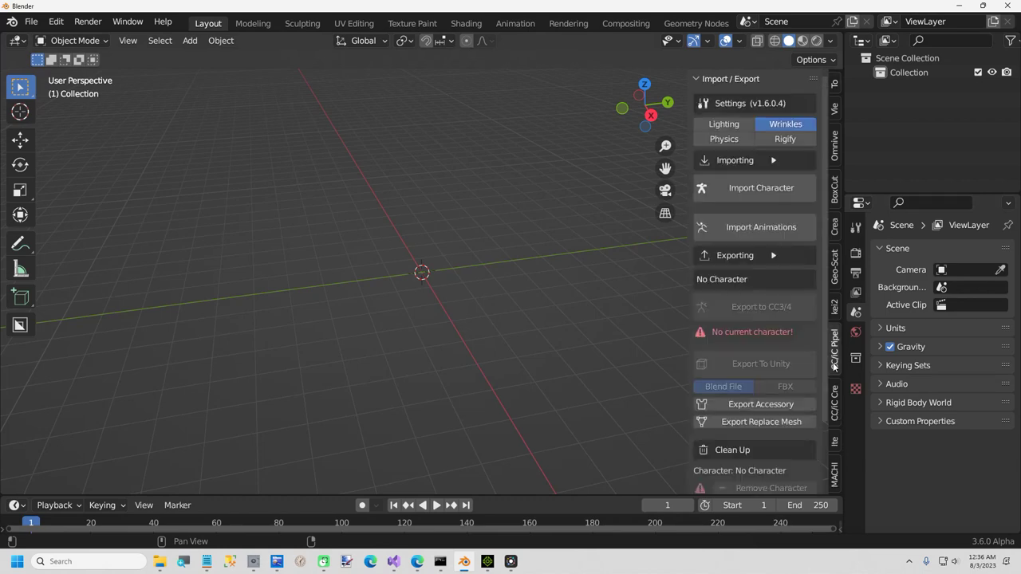
click(836, 305)
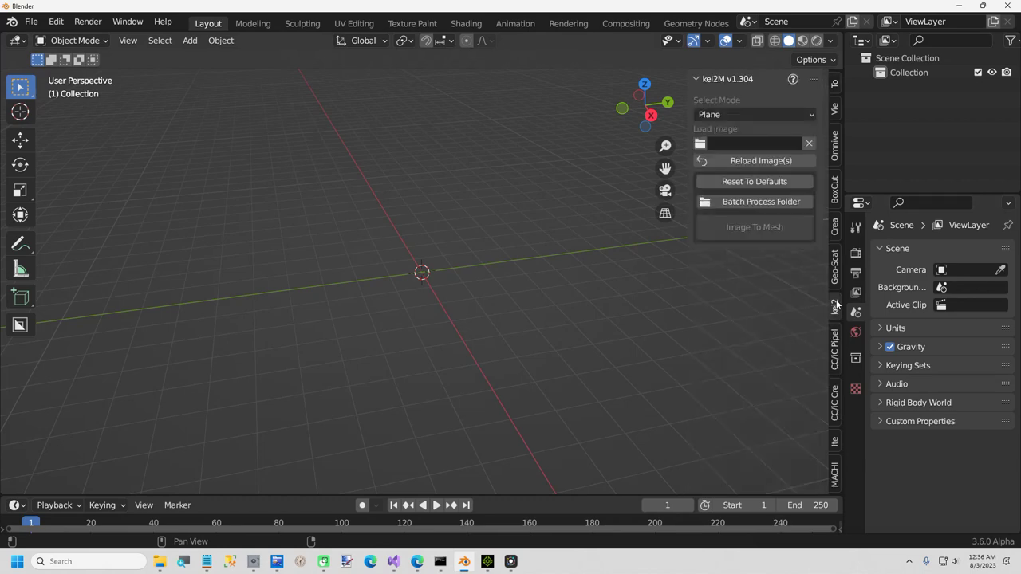
Step: Load Art.png from C:\VideoProjects\GeeksRoom into the Image2Mesh add-on
click(700, 144)
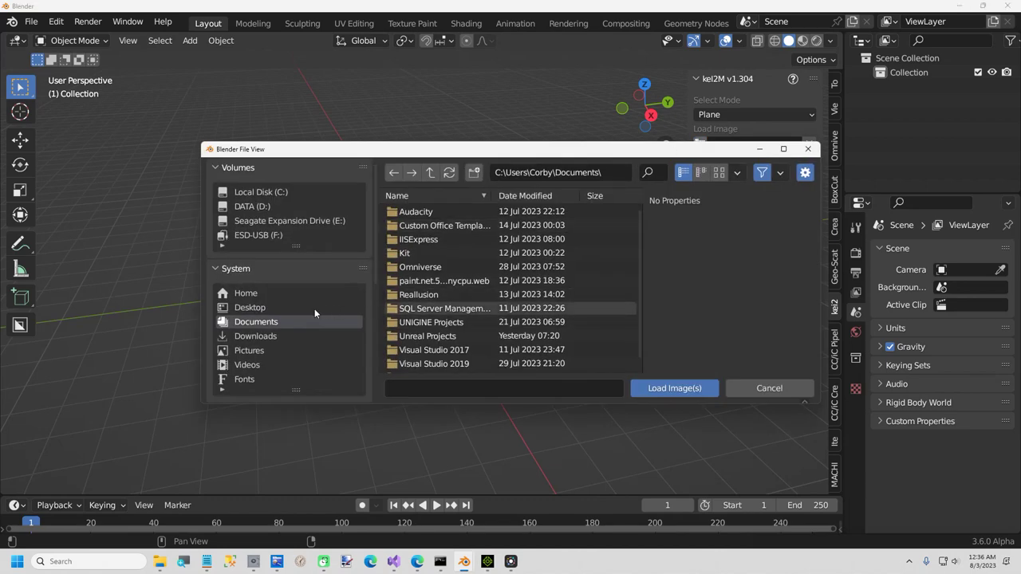
click(276, 196)
scroll(423, 339, down, 5)
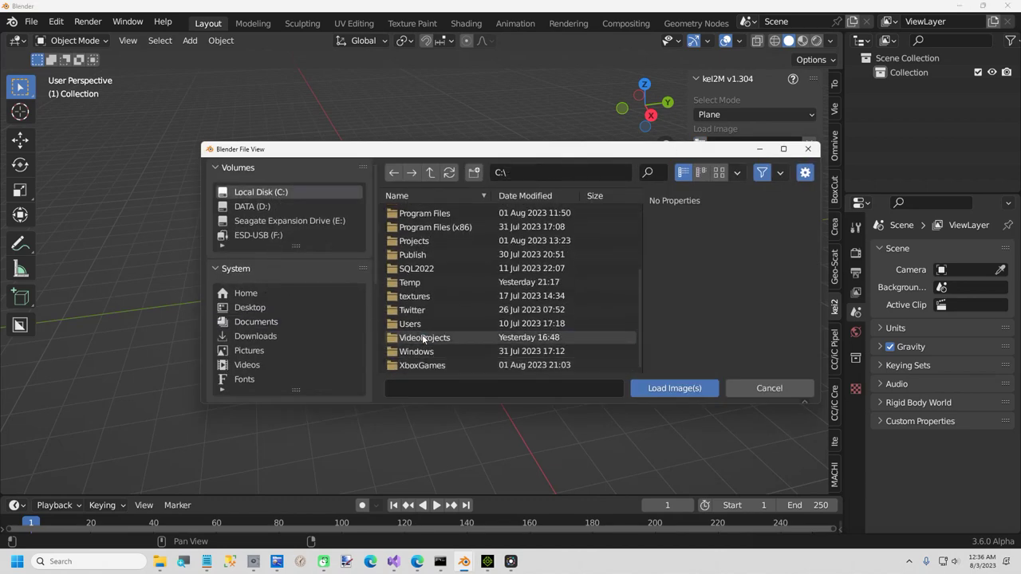
double_click(424, 339)
double_click(417, 297)
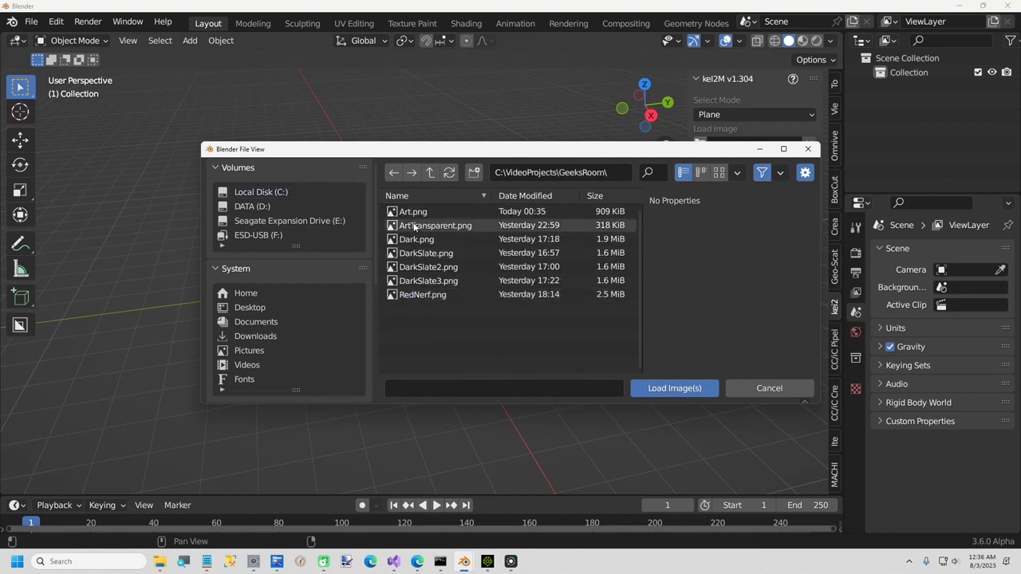
double_click(413, 214)
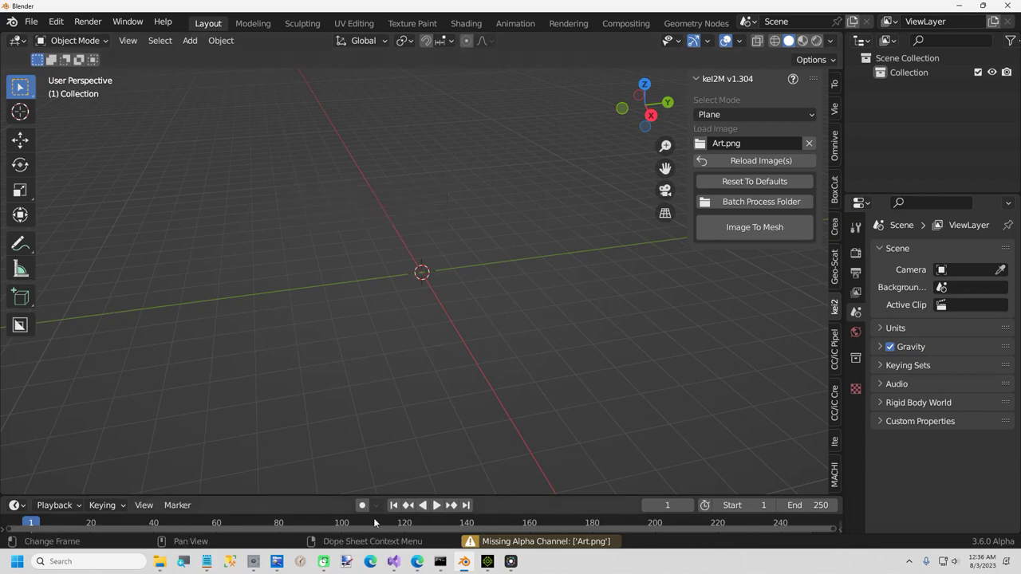
Step: Switch to PixelDatabase.Net in the browser and load Art.png from the GeeksRoom folder for editing
click(413, 562)
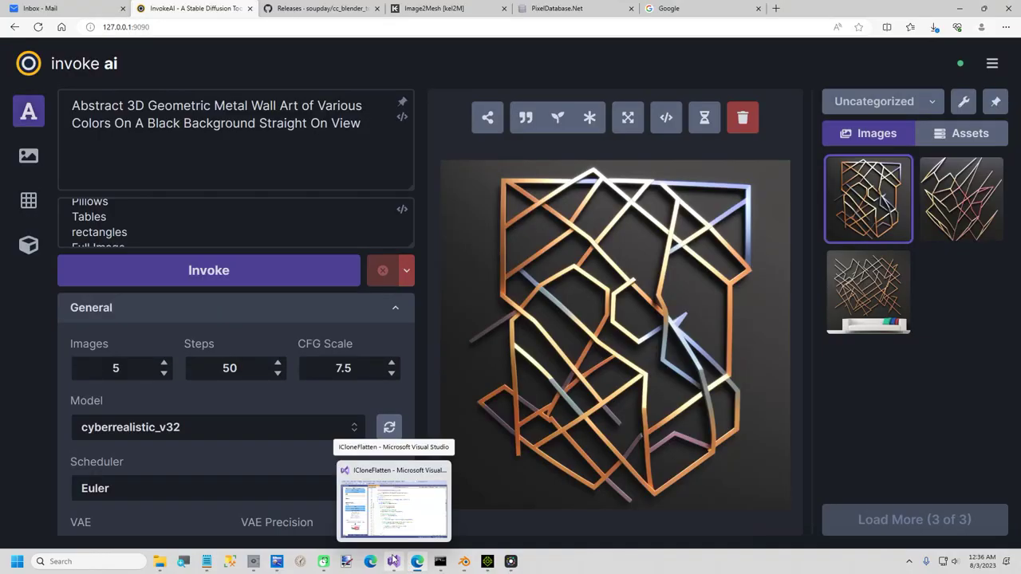
click(557, 8)
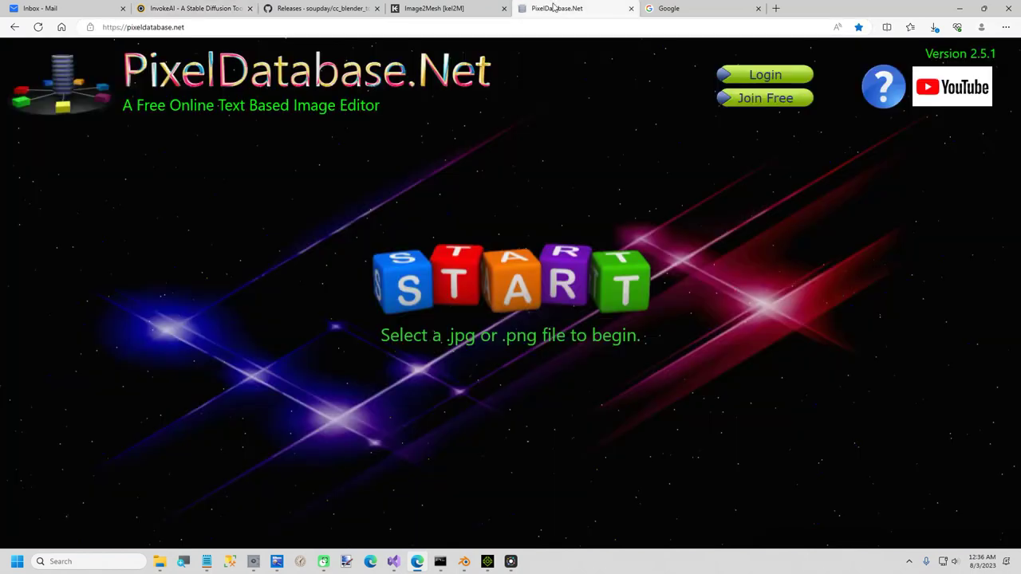
click(467, 307)
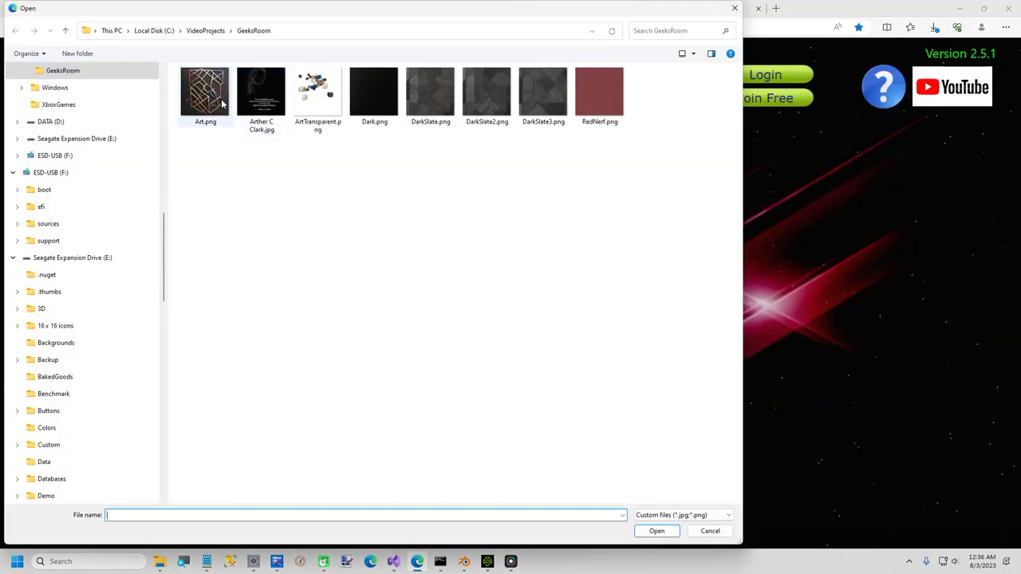
double_click(223, 102)
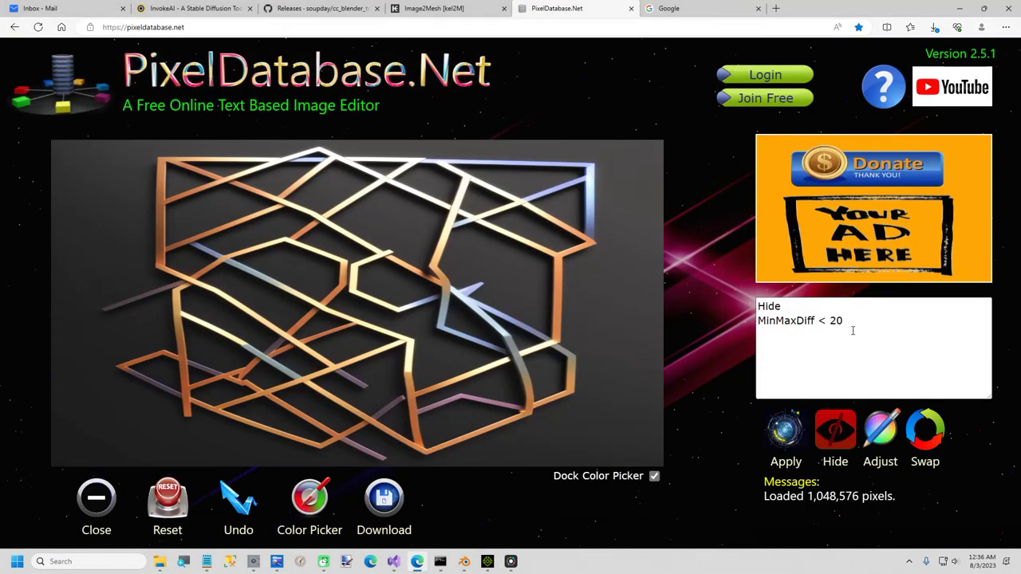
Step: Turn on the color picker and sample the pixel colors of the metal lines and the dark background
click(852, 323)
key(ctrl+a)
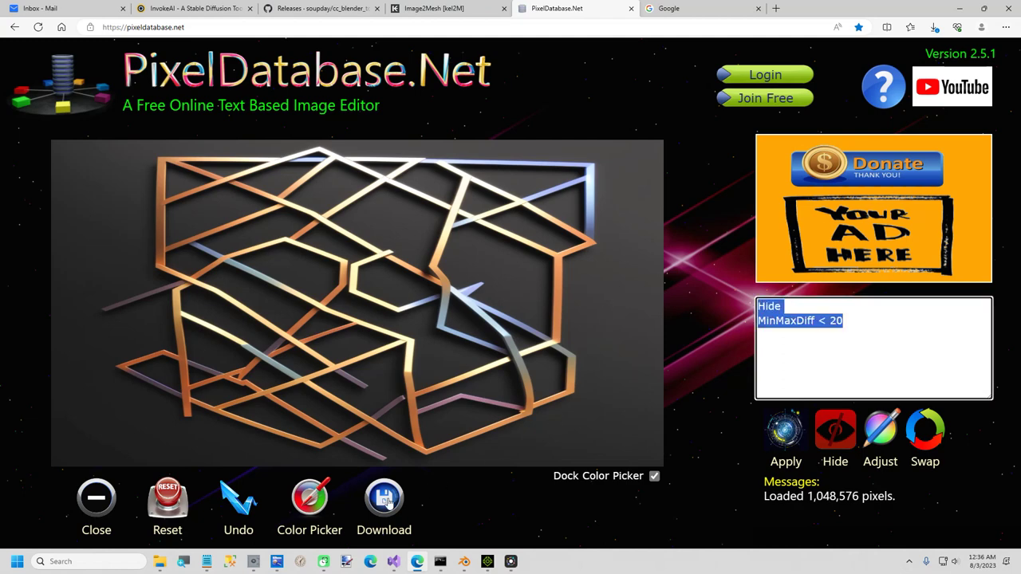
click(320, 504)
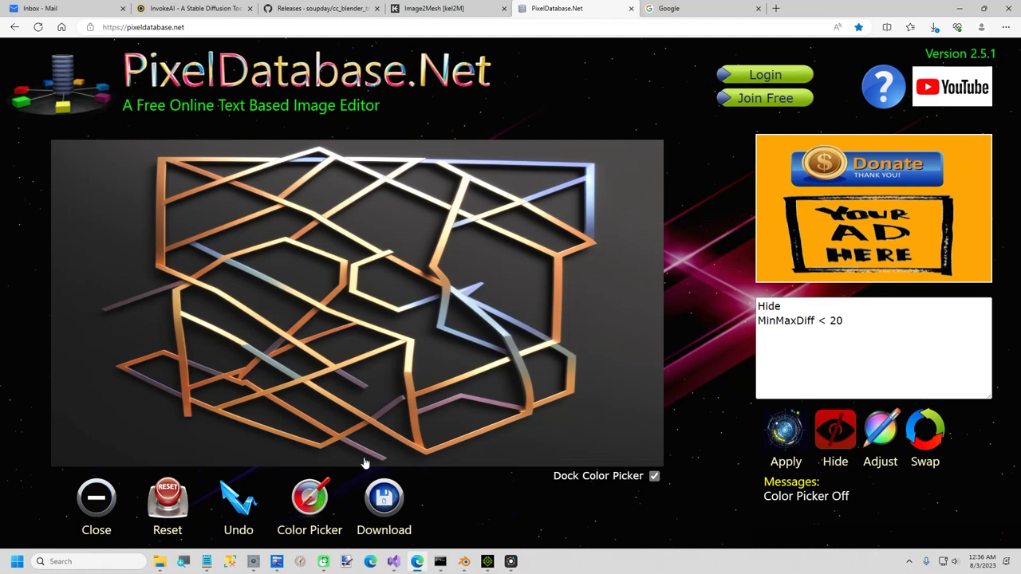
click(303, 509)
click(416, 420)
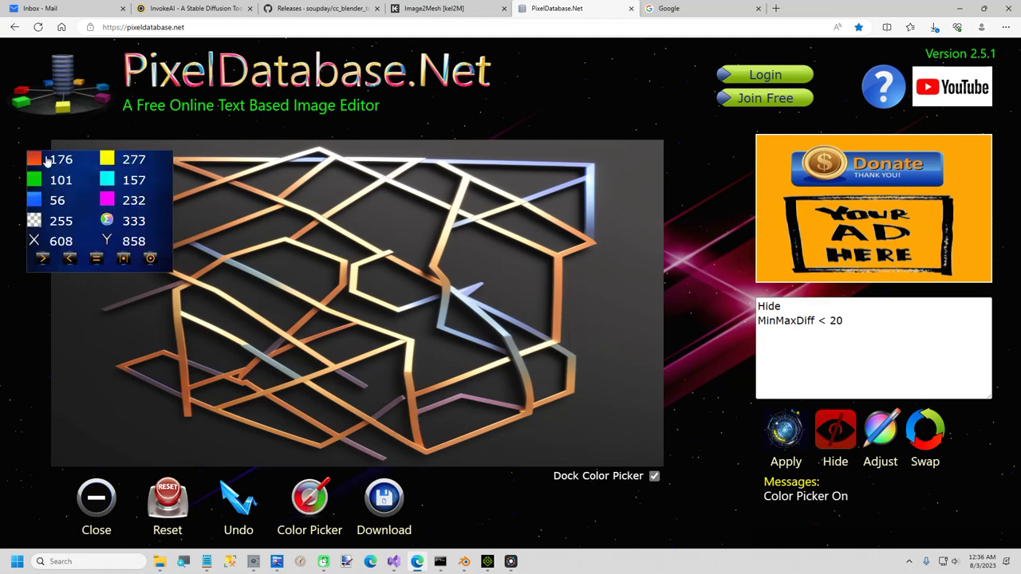
click(311, 219)
click(276, 235)
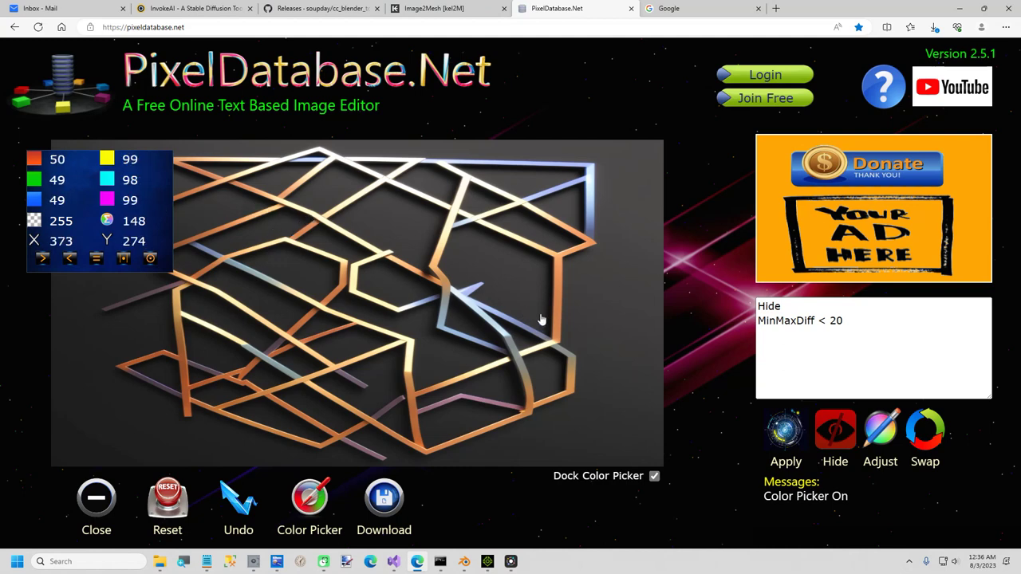
click(596, 331)
click(617, 269)
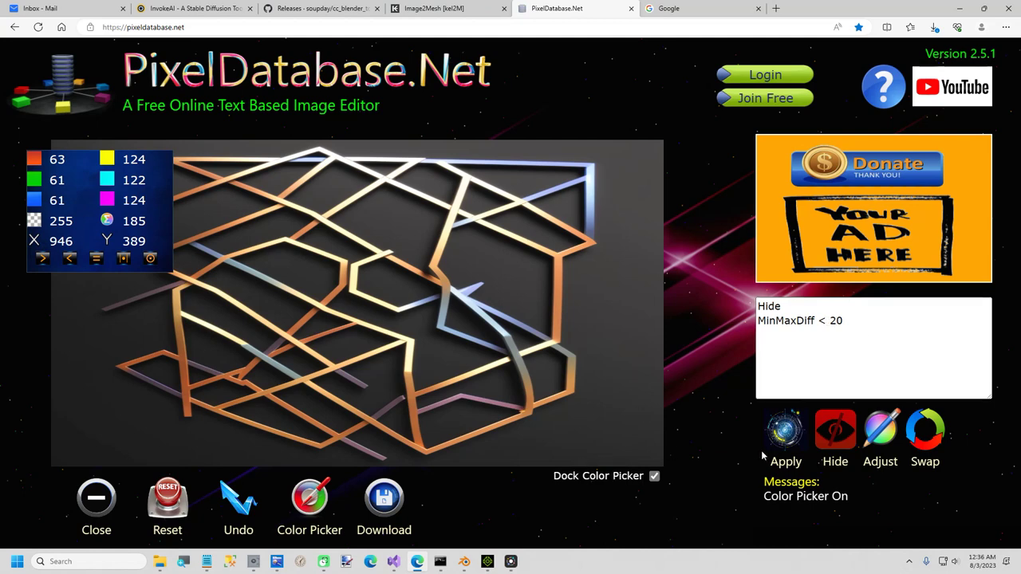
Step: Try hiding the pixels that match MinMaxDiff < 20, and undo it
click(784, 432)
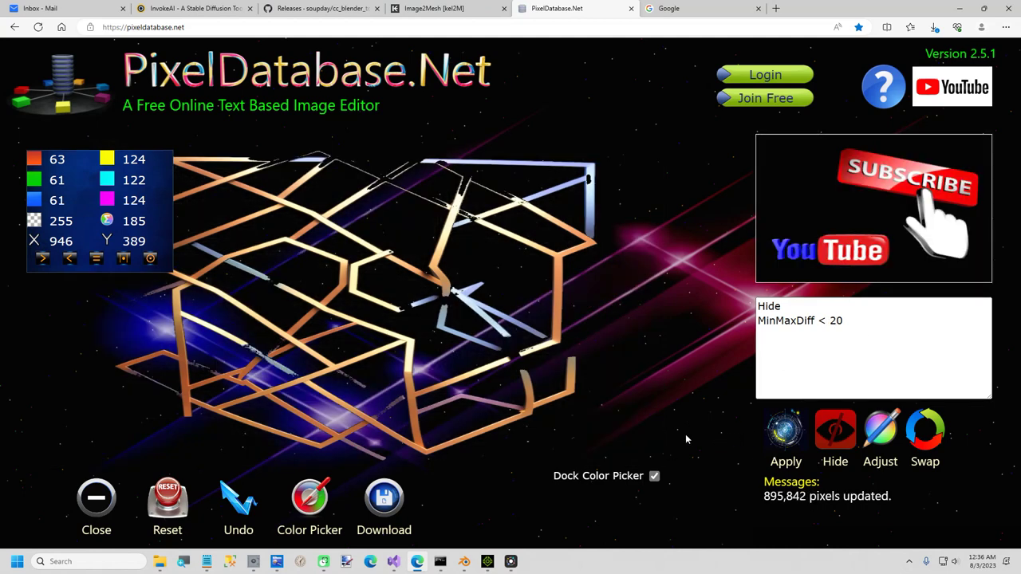
click(247, 504)
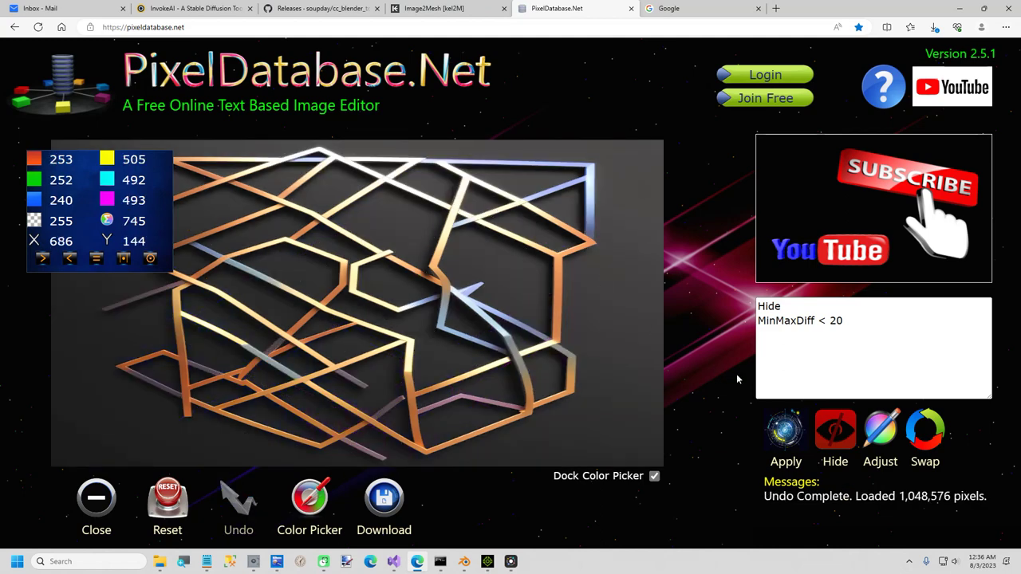
Step: Try hiding the pixels that match MinMaxDiff < 6, and undo it
double_click(835, 321)
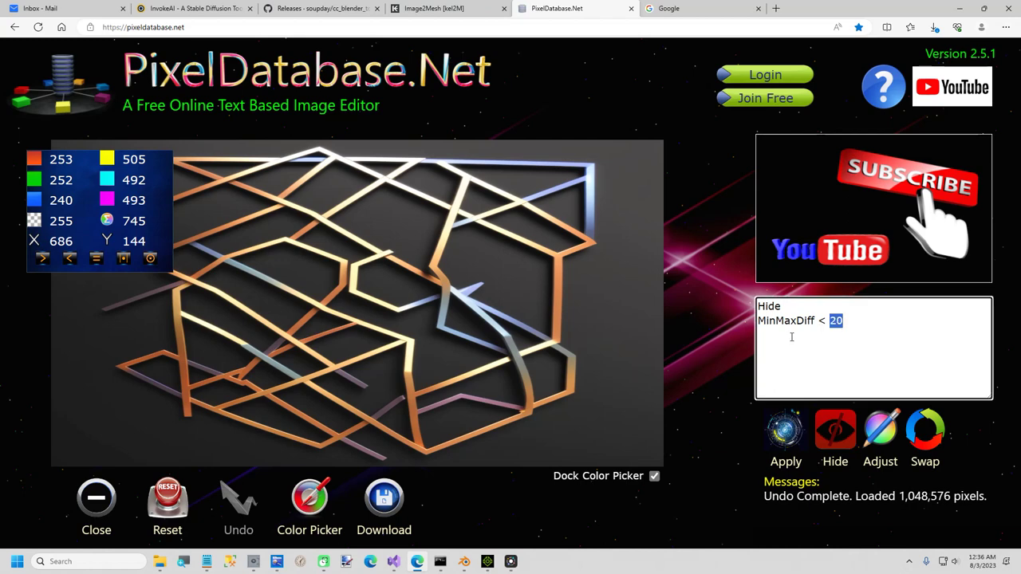
text(6)
click(786, 431)
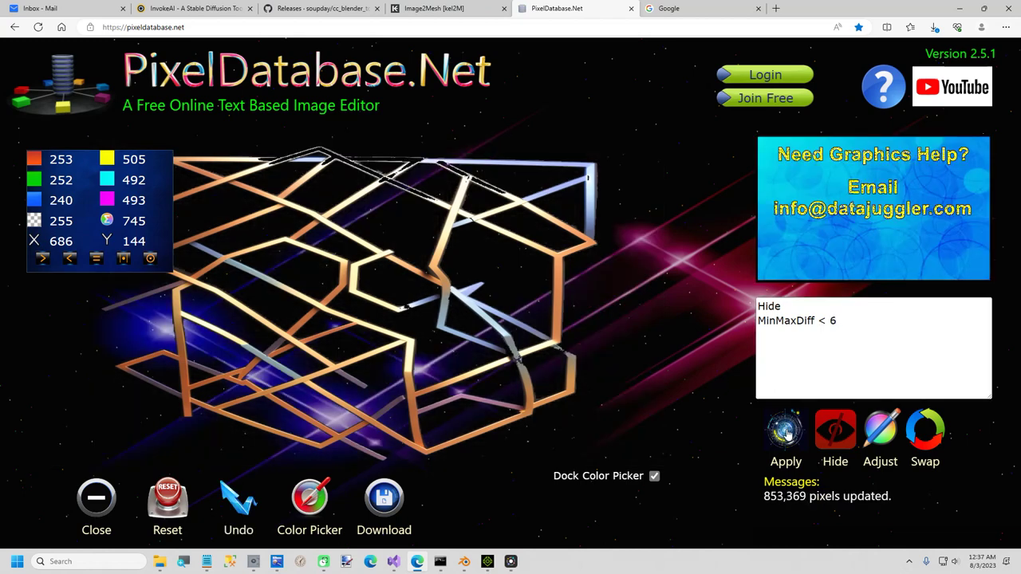
click(237, 503)
Step: Hide the pixels that match MinMaxDiff < 3, and in a second pass those with Y < 194
drag(829, 323, 840, 320)
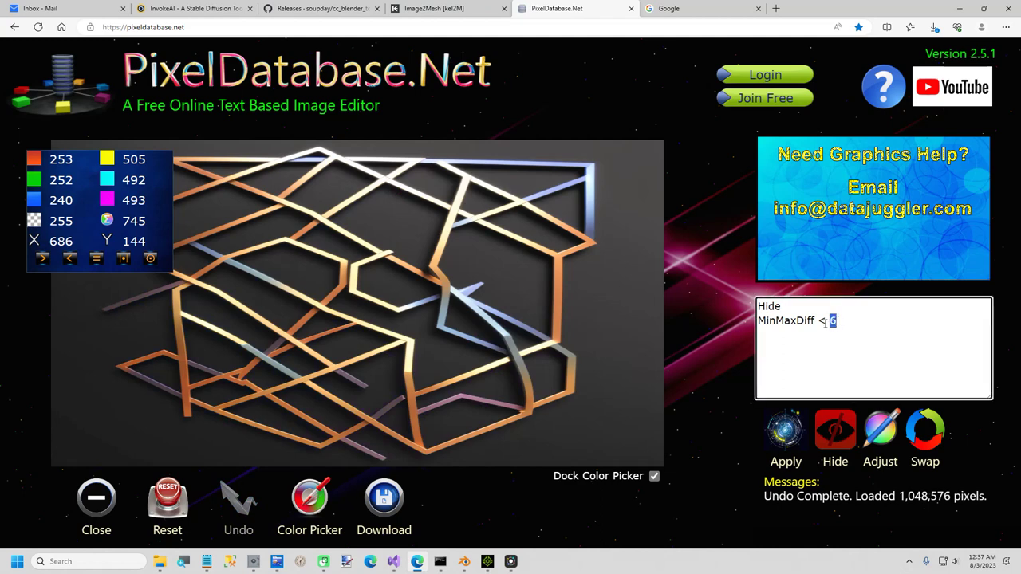
click(780, 445)
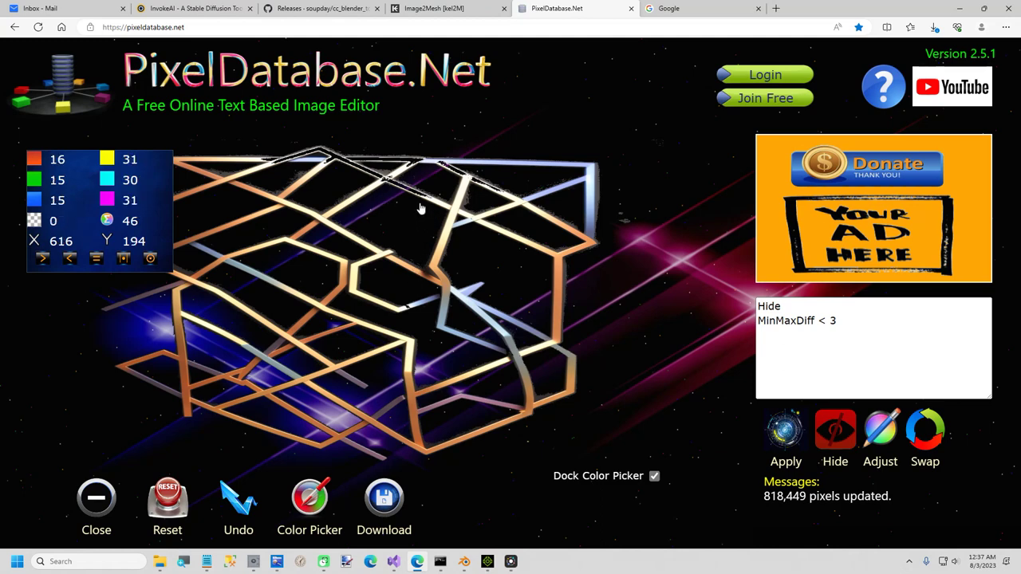
click(847, 321)
key(ctrl+a)
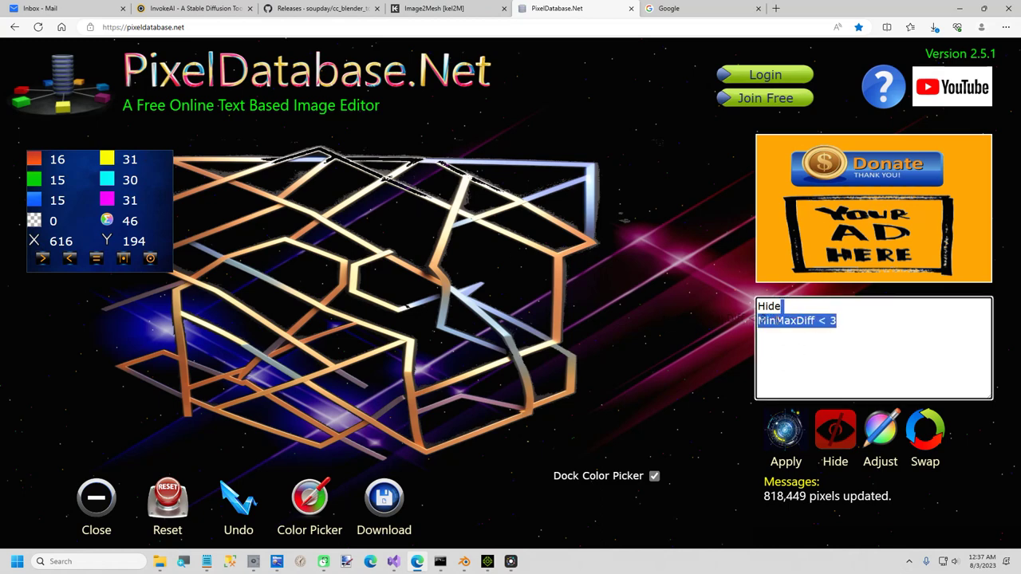
click(799, 332)
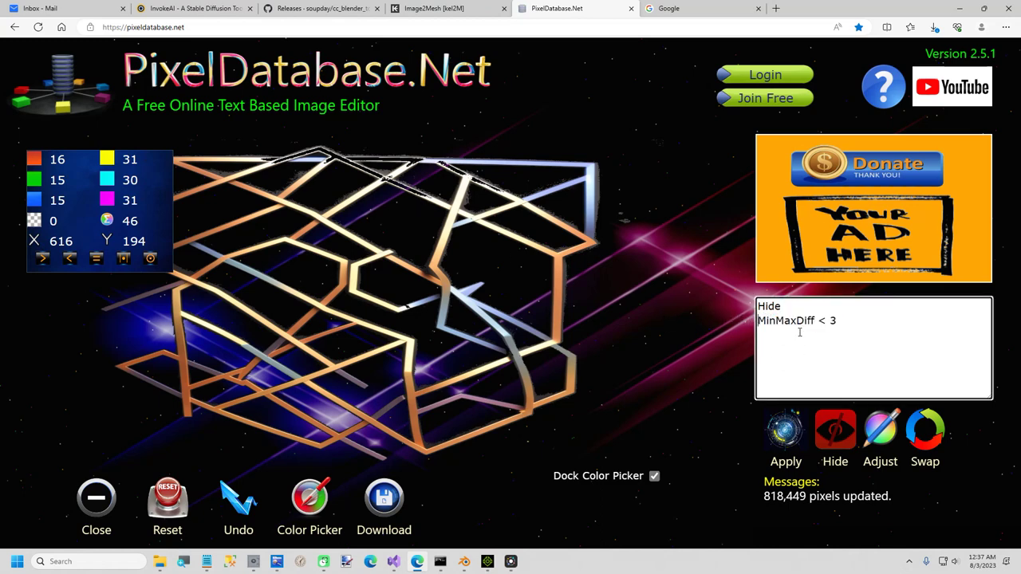
triple_click(800, 332)
text(Y)
key(BackSpace)
text(< 194)
click(789, 430)
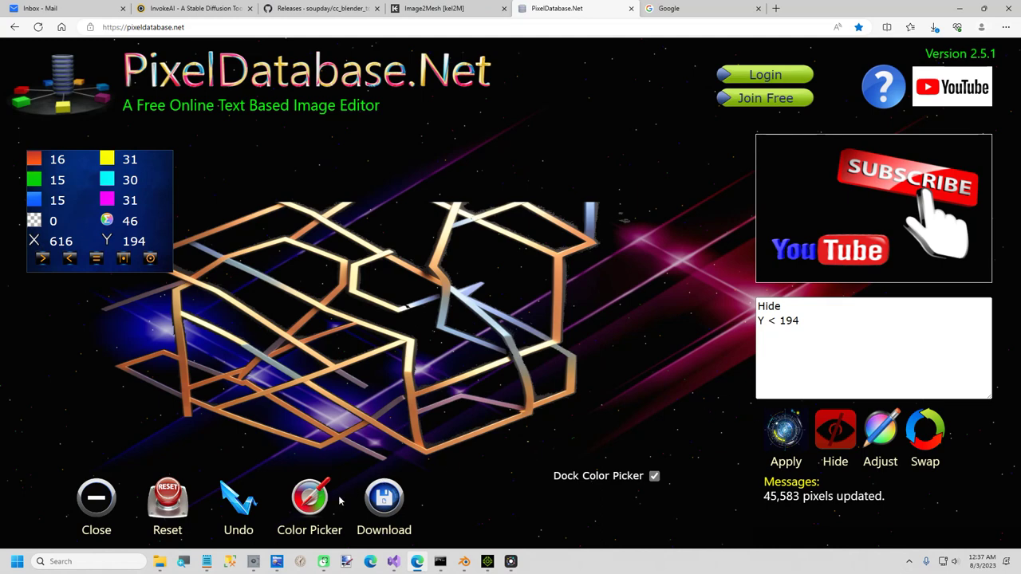
Step: Download the edited image and save it as Art.png in the GeeksRoom folder, replacing the existing file
click(382, 501)
click(465, 496)
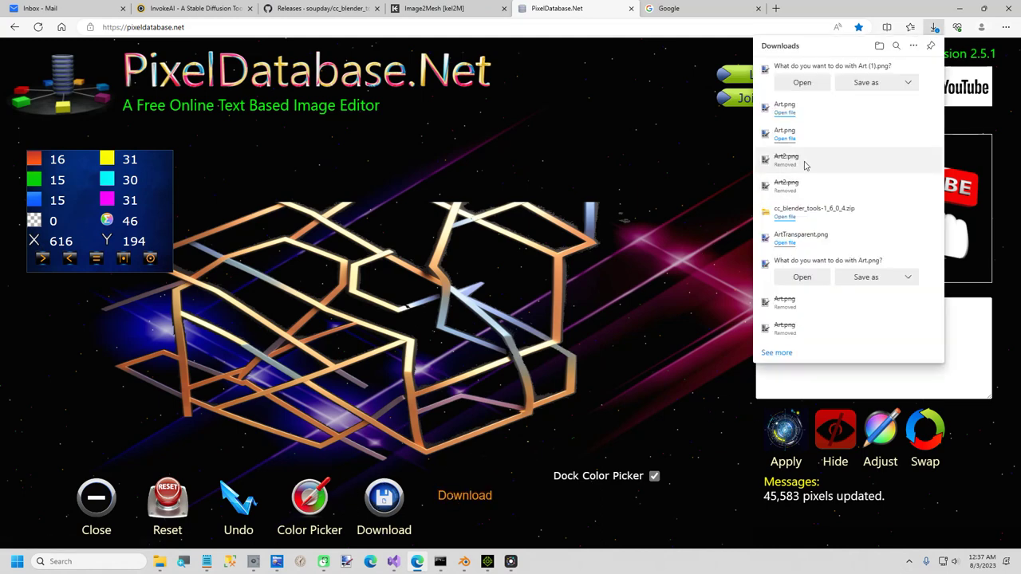
click(865, 82)
click(200, 92)
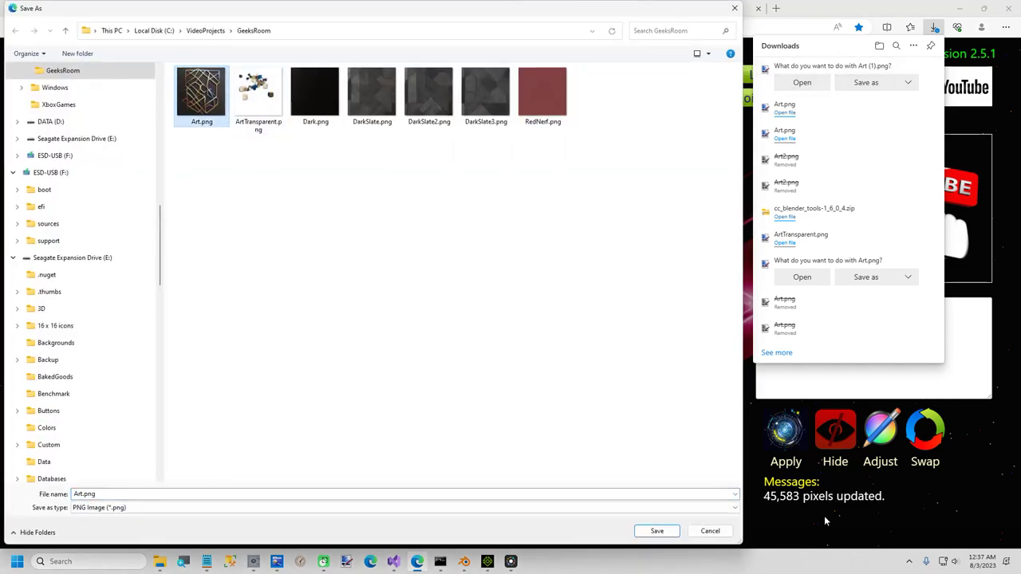
click(657, 531)
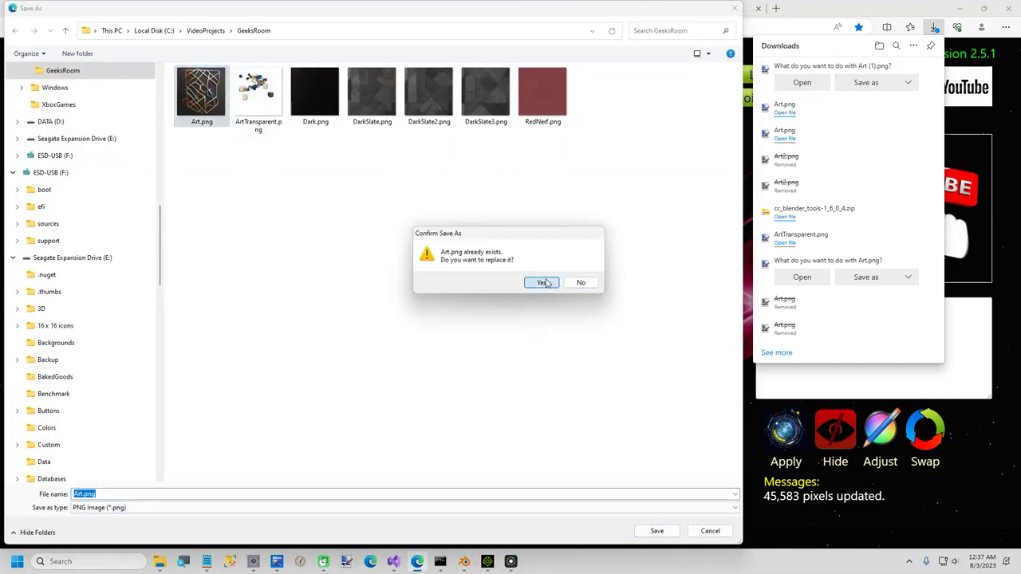
click(543, 282)
Step: Switch to Blender and try loading the edited Art.png into the Image2Mesh add-on
click(464, 562)
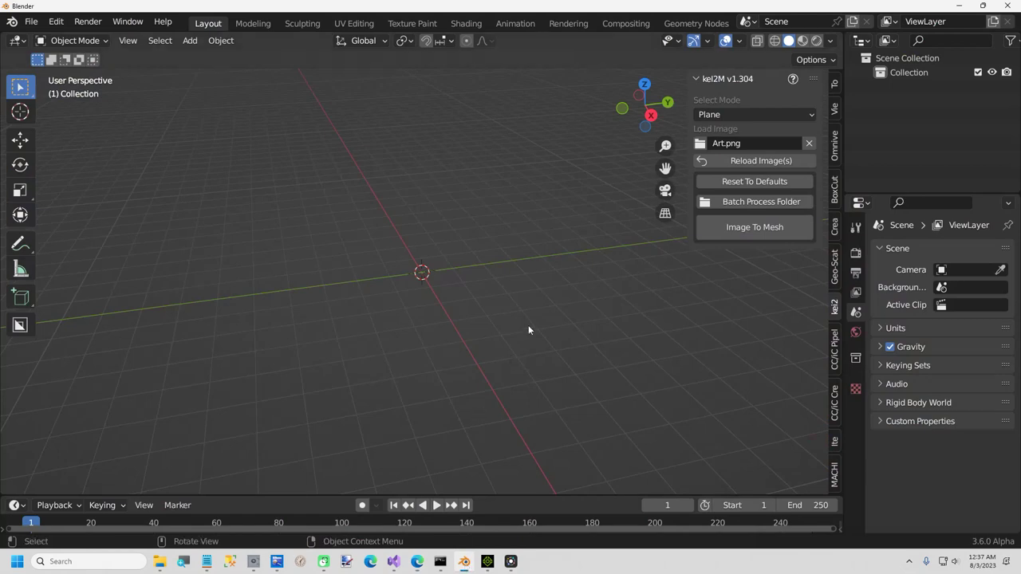
click(701, 144)
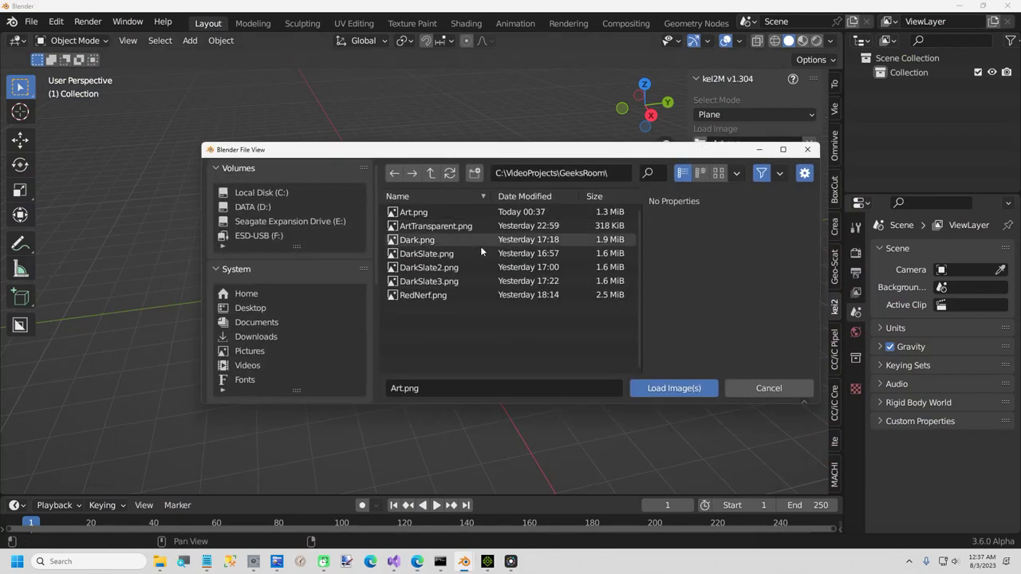
double_click(420, 213)
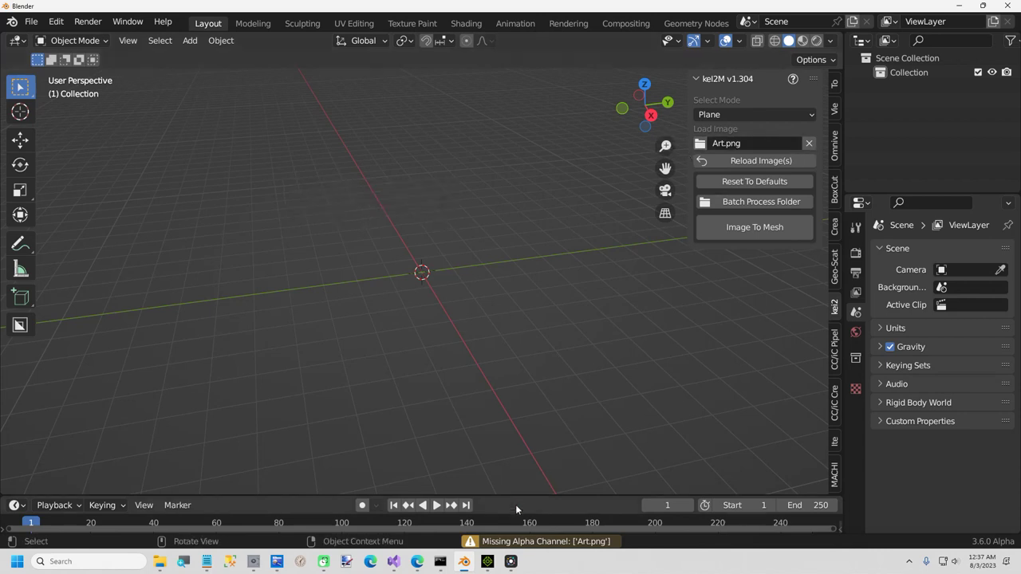
Step: Switch to the NFlate file manager and rename Art.png in the GeeksRoom folder as Art2.png
click(278, 562)
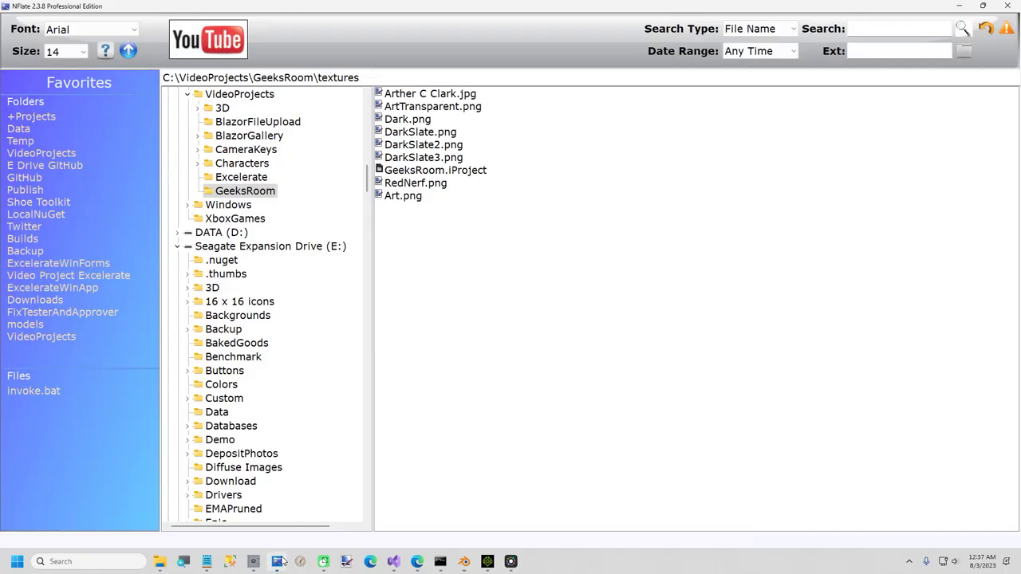
right_click(399, 197)
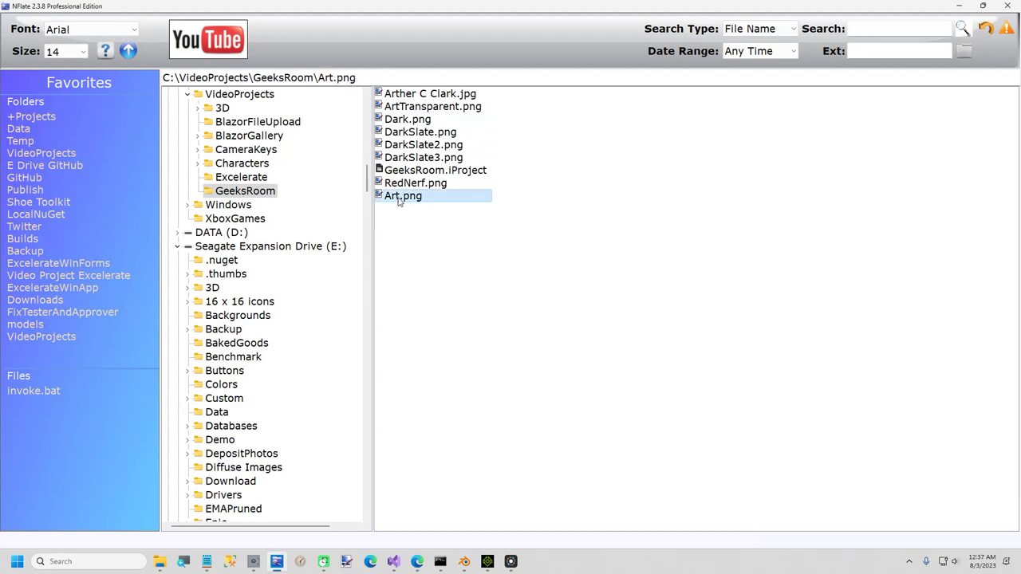
click(429, 473)
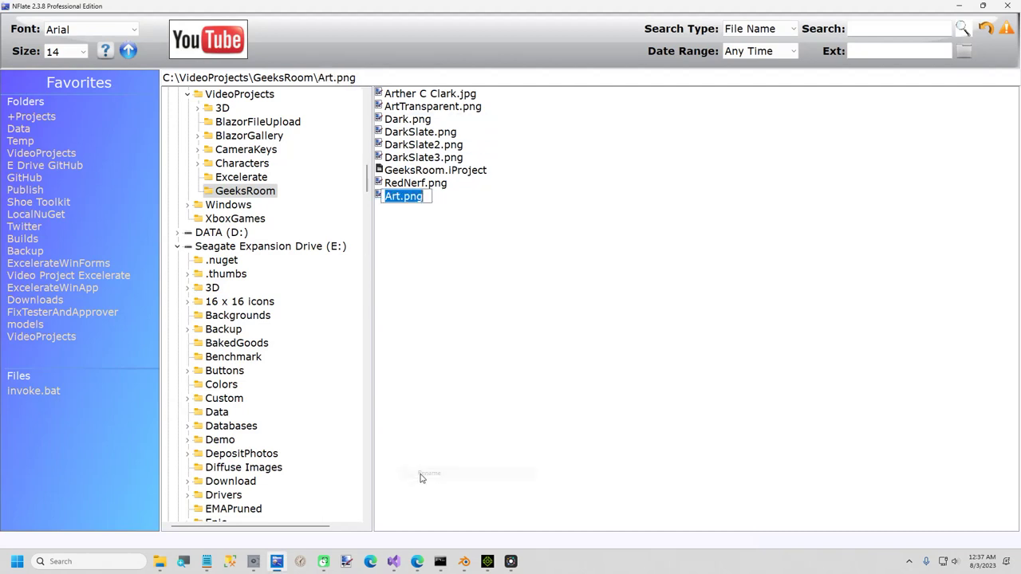
key(End)
text(2)
key(Return)
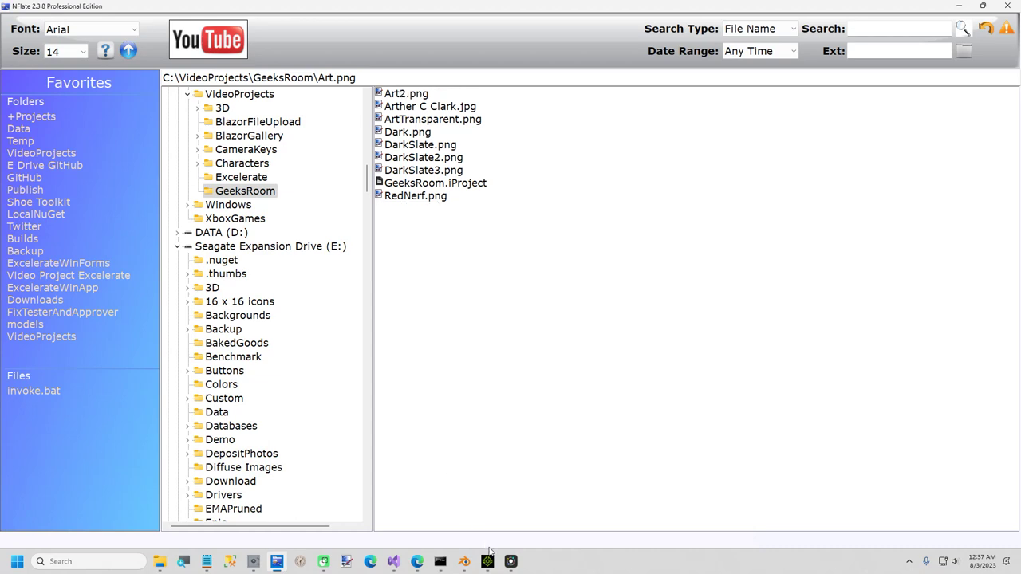
Step: Switch to Blender, load Art2.png into the Image2Mesh add-on and convert it to a mesh in Plane mode
click(464, 562)
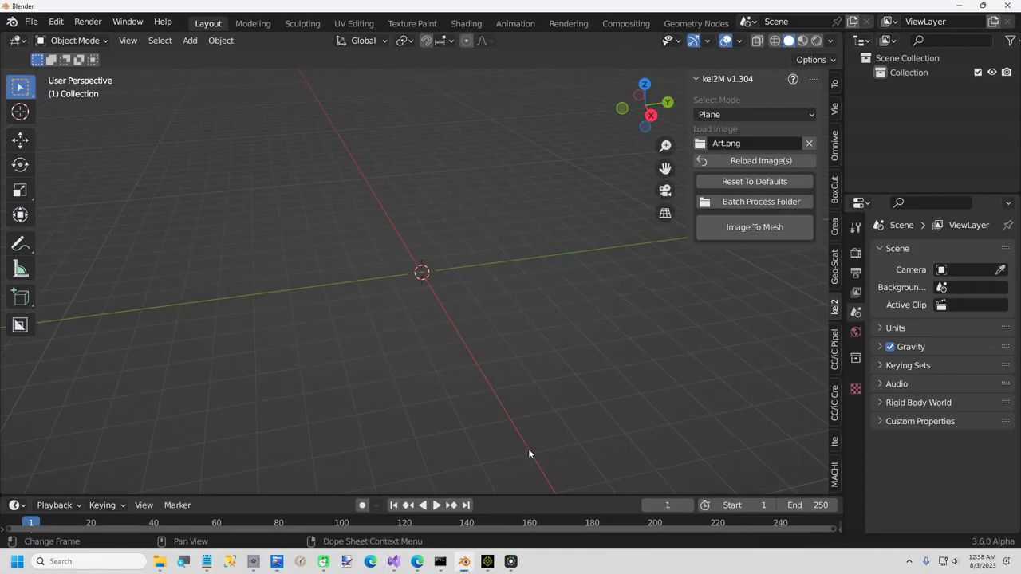
click(706, 149)
double_click(437, 212)
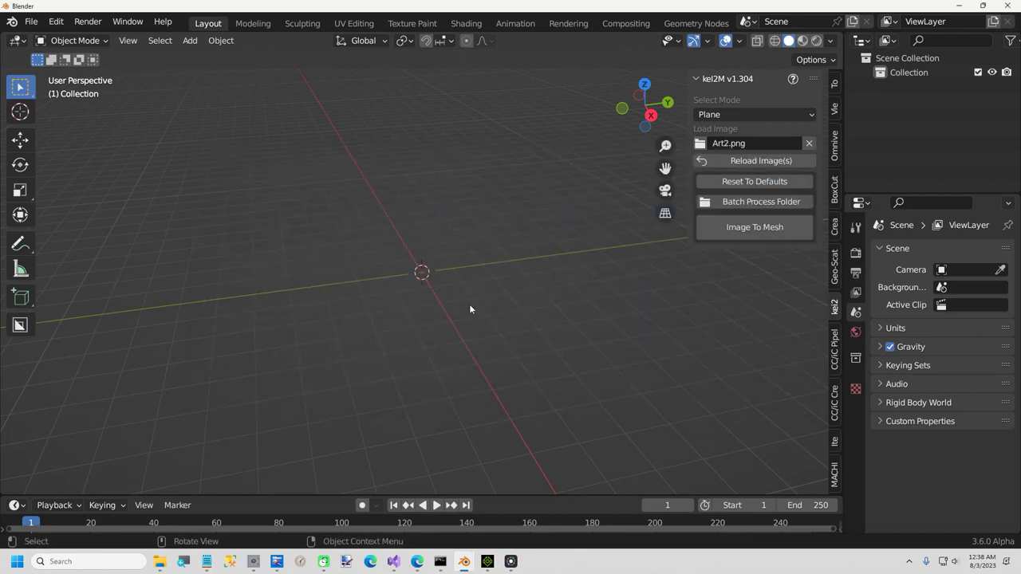
alt+scroll(471, 308, up, 1)
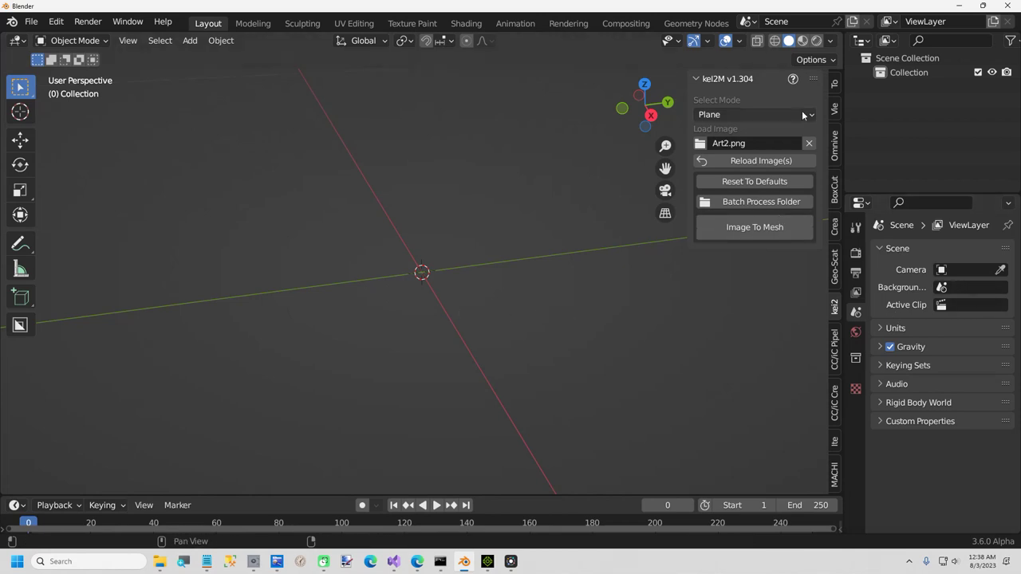
click(750, 233)
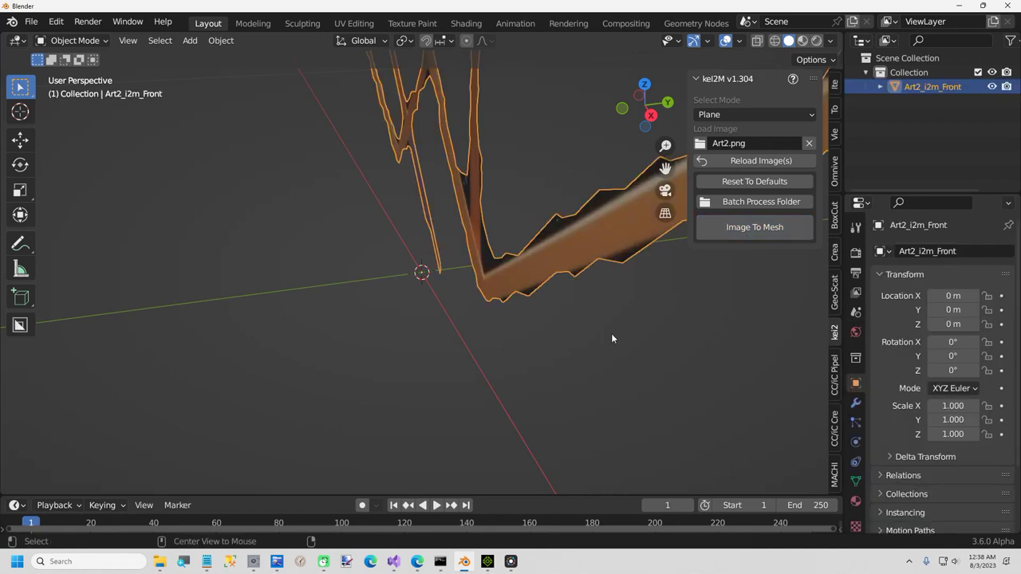
Step: Examine the generated wall art mesh as a whole, from the front and at an angle
shift+right_drag(543, 344, 729, 358)
scroll(626, 334, down, 6)
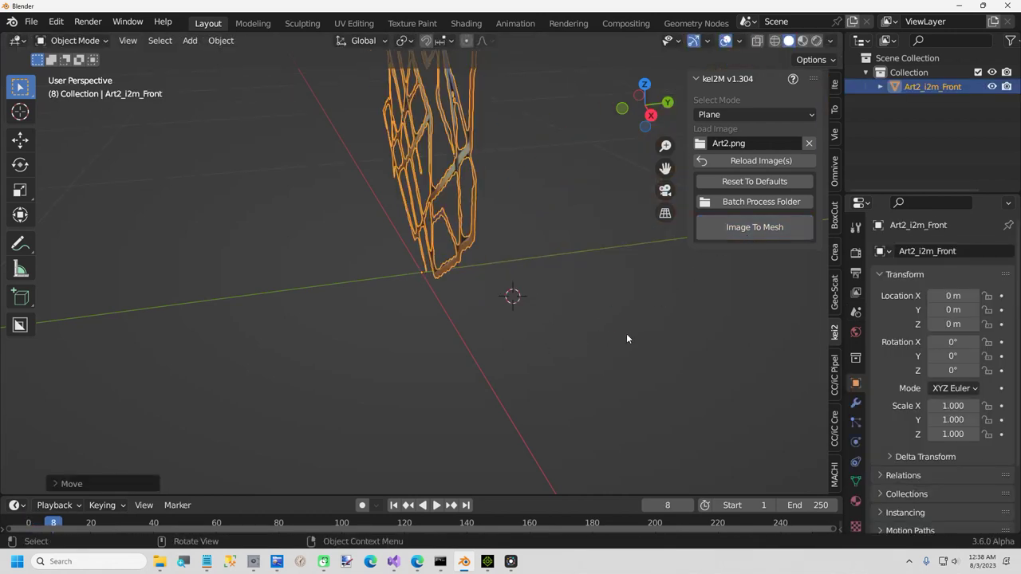
shift+right_drag(614, 343, 683, 349)
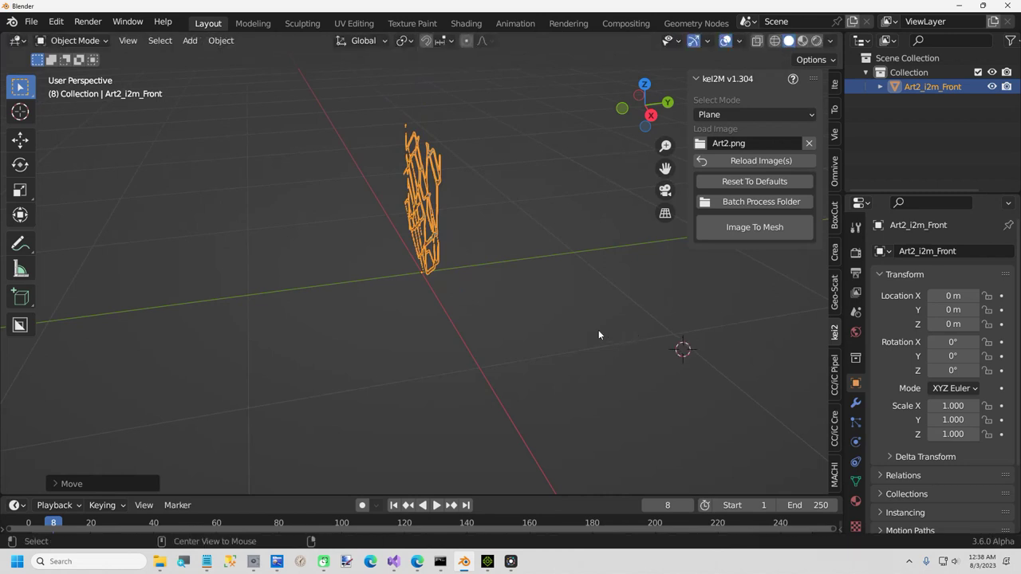
middle_drag(535, 342, 624, 312)
alt+scroll(618, 314, up, 3)
alt+scroll(616, 316, down, 2)
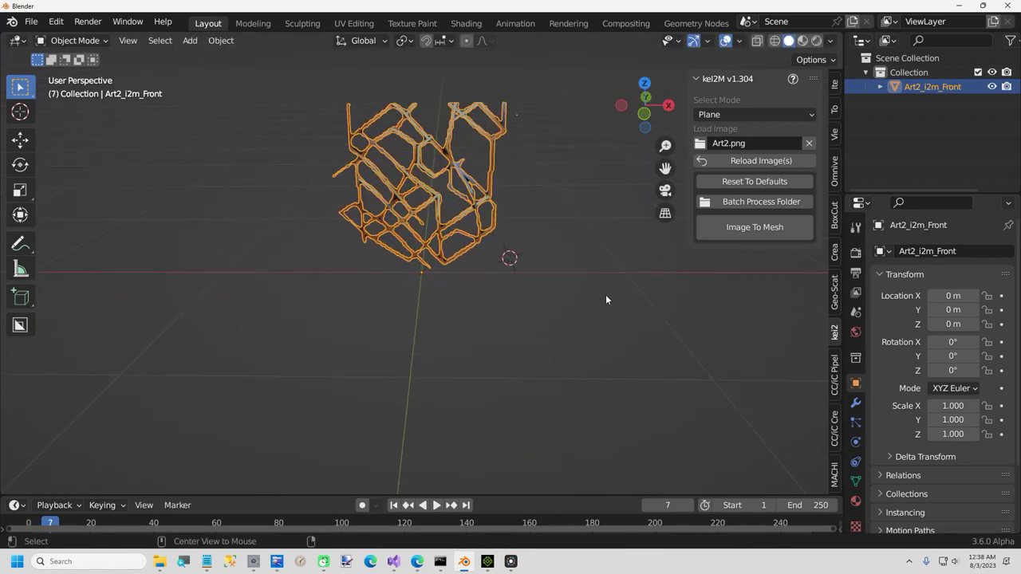
scroll(545, 290, up, 2)
scroll(547, 292, down, 2)
middle_drag(547, 293, 485, 315)
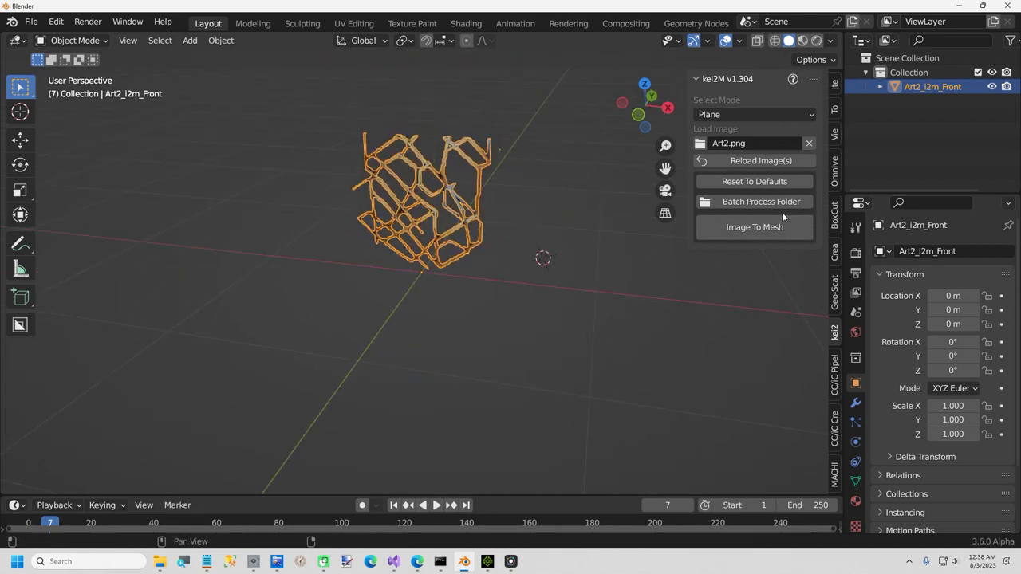
Step: Clear the image loaded in the Image2Mesh add-on and apply the UV projection modifier on the art mesh
click(809, 142)
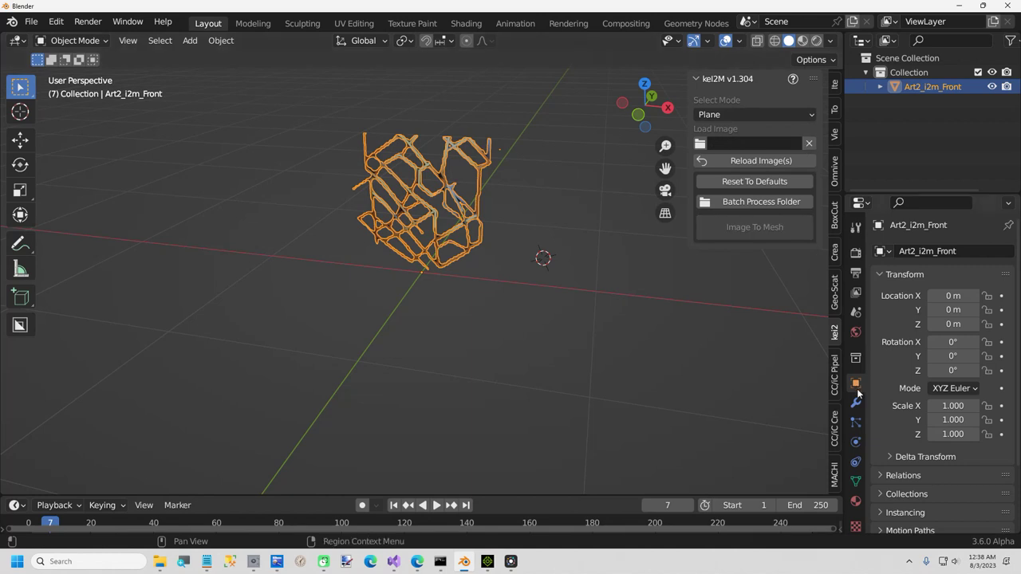
click(856, 403)
click(972, 275)
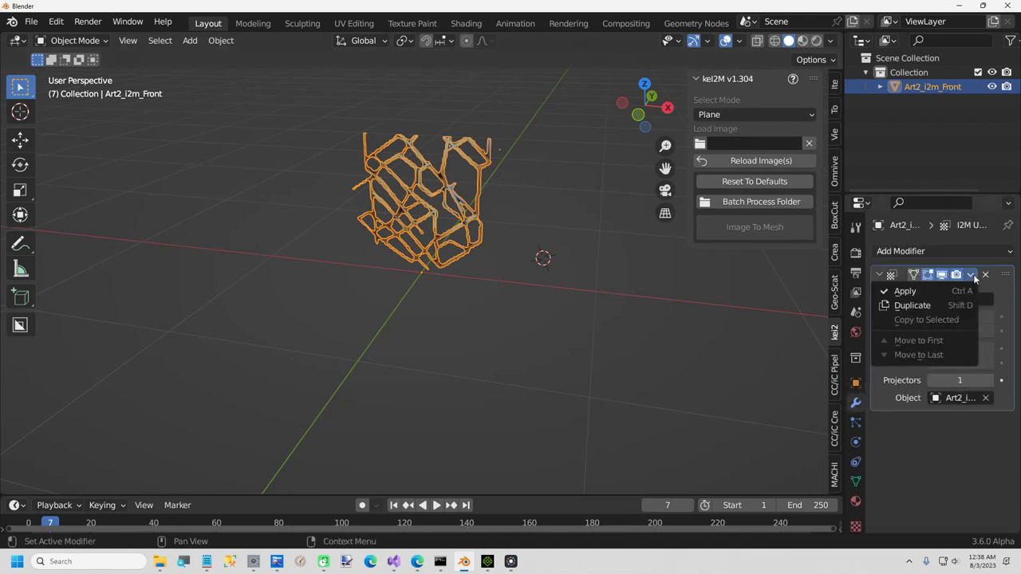
click(937, 291)
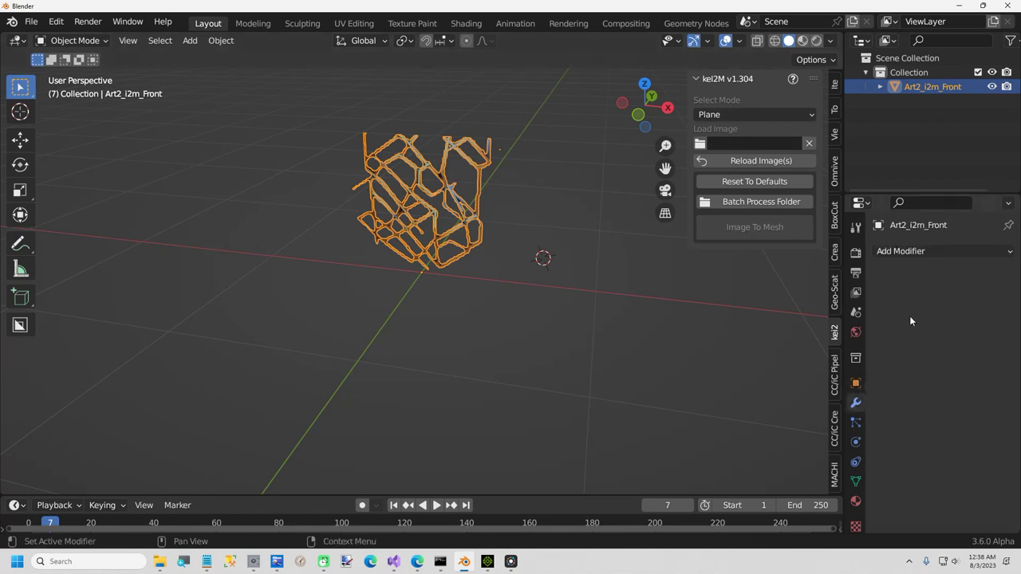
Step: Add a Solidify modifier to the art mesh with a thickness of 0.04 m
click(907, 252)
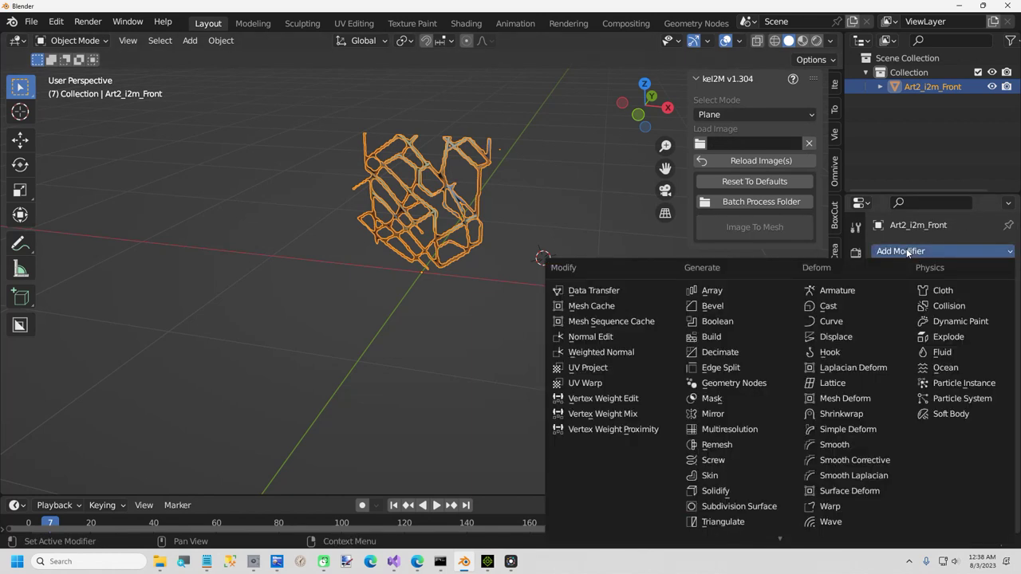
click(716, 490)
click(974, 314)
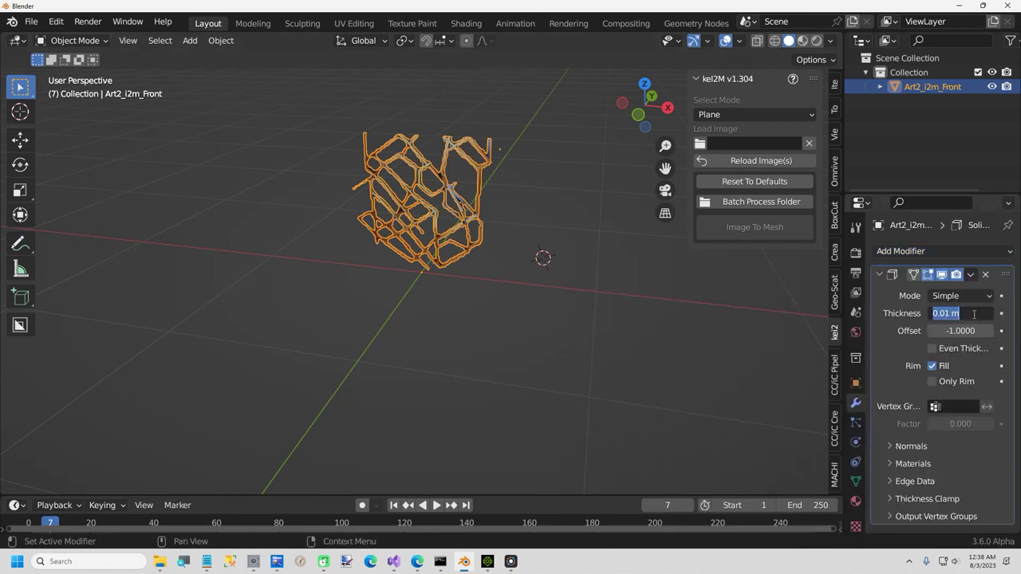
text(.04)
key(Return)
Step: Examine the edges and depth of the solidified art mesh up close and from different angles
alt+scroll(655, 311, up, 4)
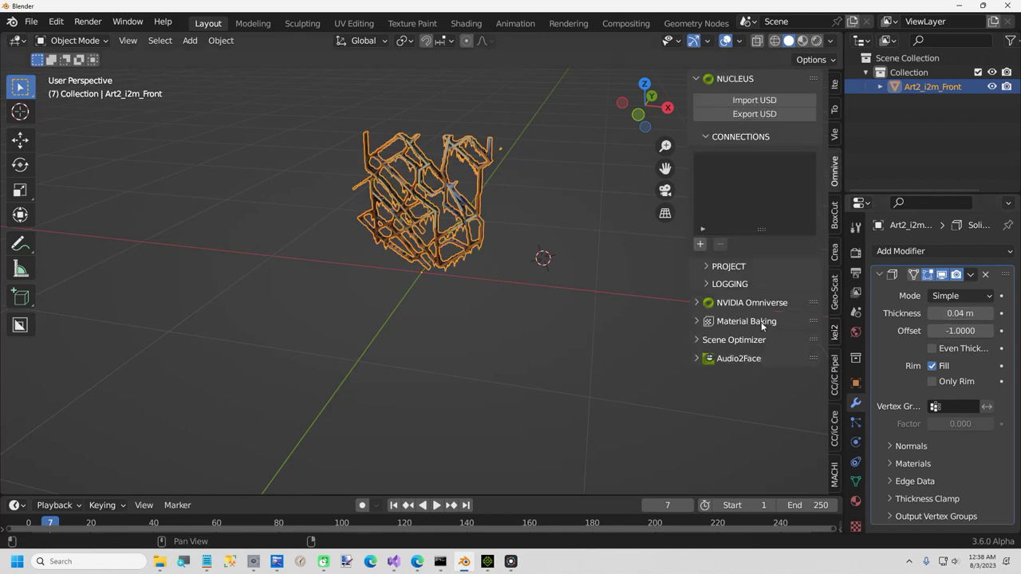
alt+scroll(656, 309, up, 3)
alt+middle_drag(611, 292, 555, 279)
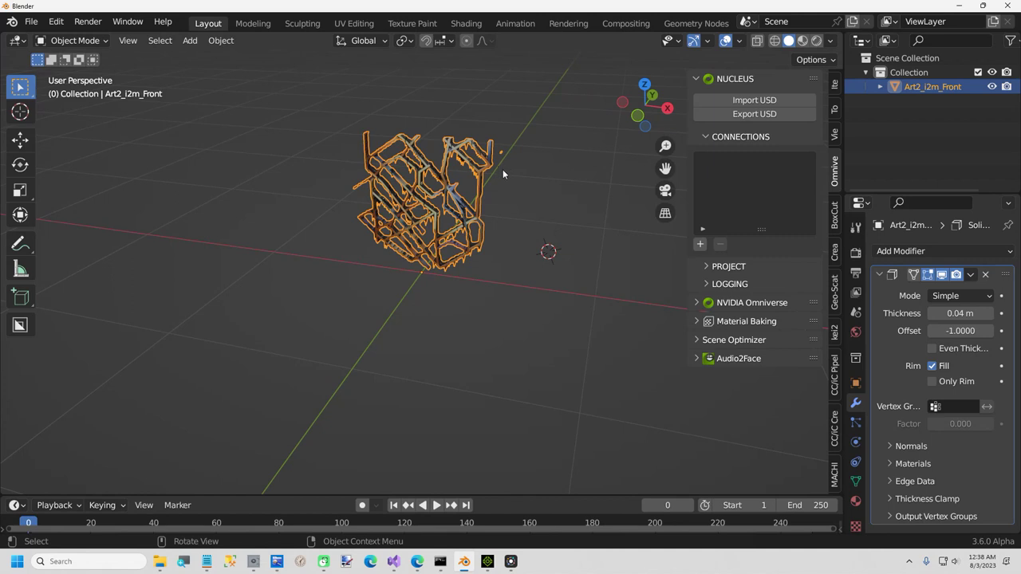
scroll(502, 168, up, 3)
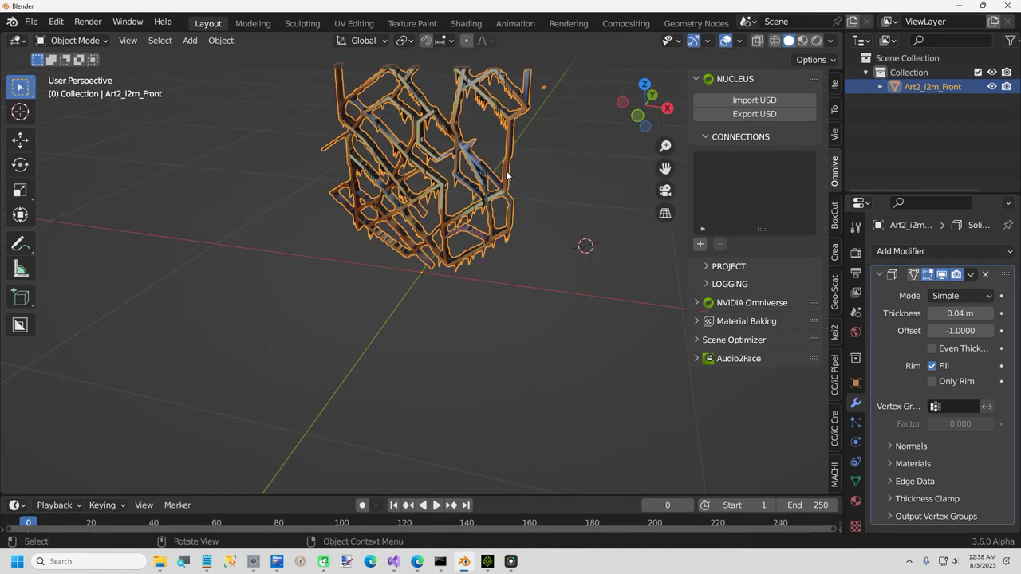
scroll(553, 164, up, 2)
scroll(541, 175, down, 4)
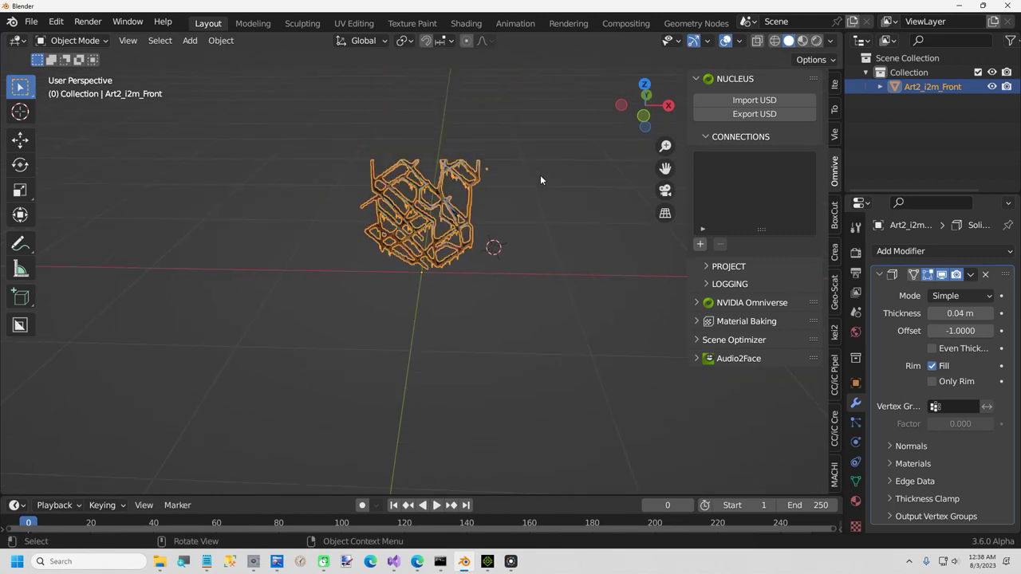
middle_drag(540, 175, 525, 189)
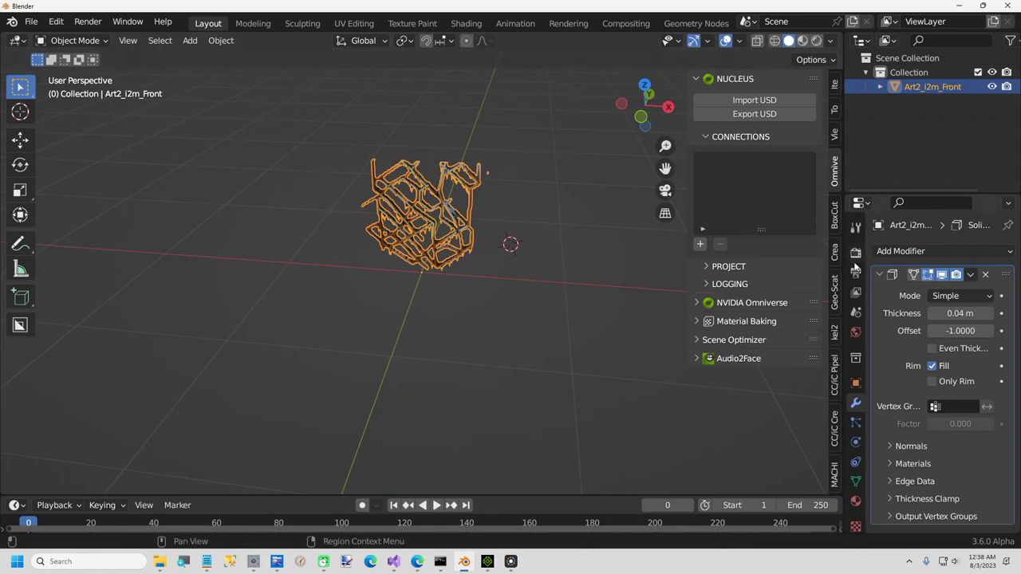
Step: Switch to the browser, close the two spare Google pages and review the CC/iC Blender Tools 1.6.0.4 release down to its source code downloads
click(835, 384)
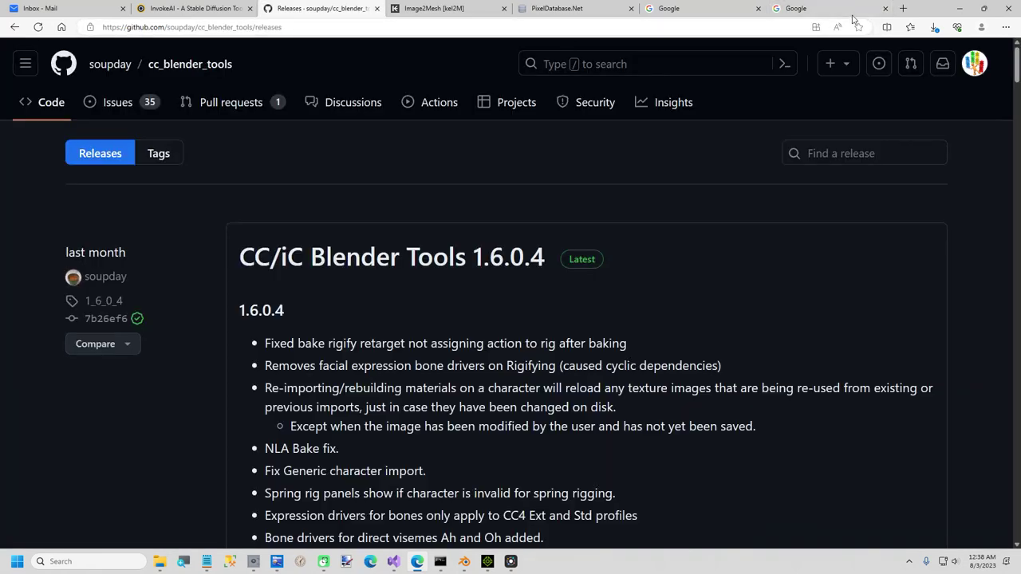
click(885, 8)
click(759, 8)
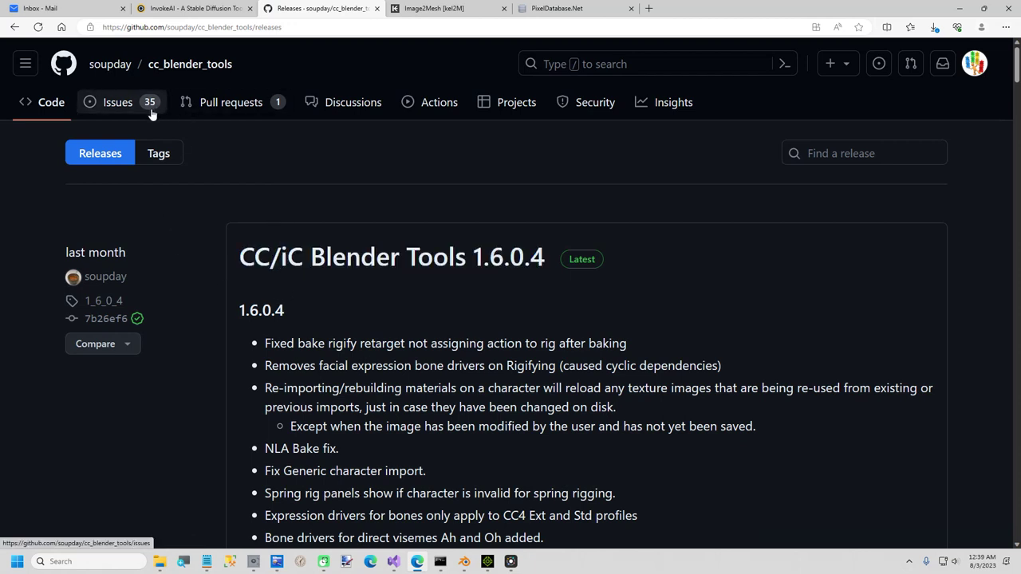
scroll(337, 216, down, 8)
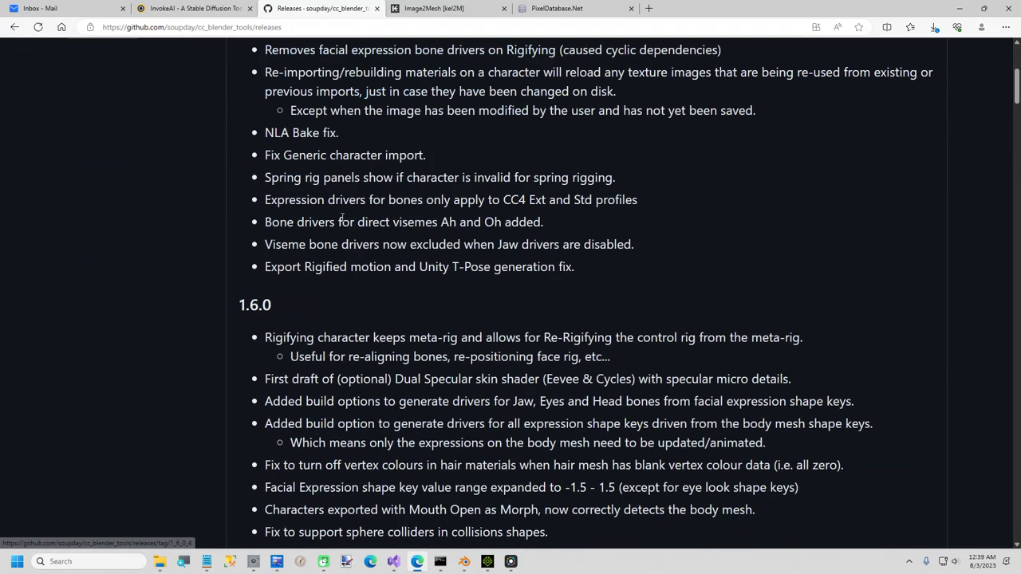
scroll(539, 268, down, 1)
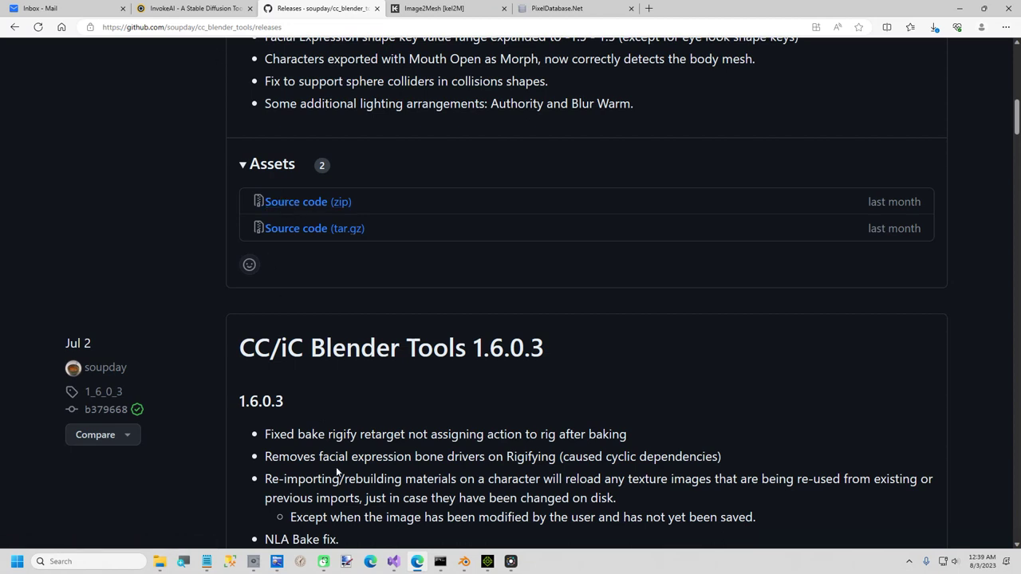
Step: Switch back to Blender and examine the import and export options of the CC/iC Pipeline add-on
click(464, 562)
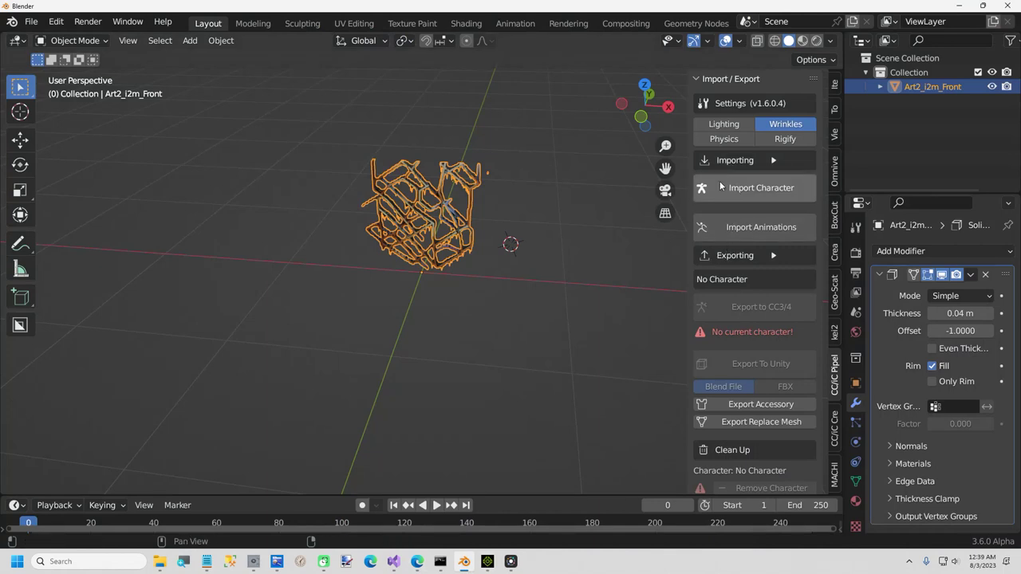
scroll(724, 255, down, 2)
scroll(723, 259, up, 2)
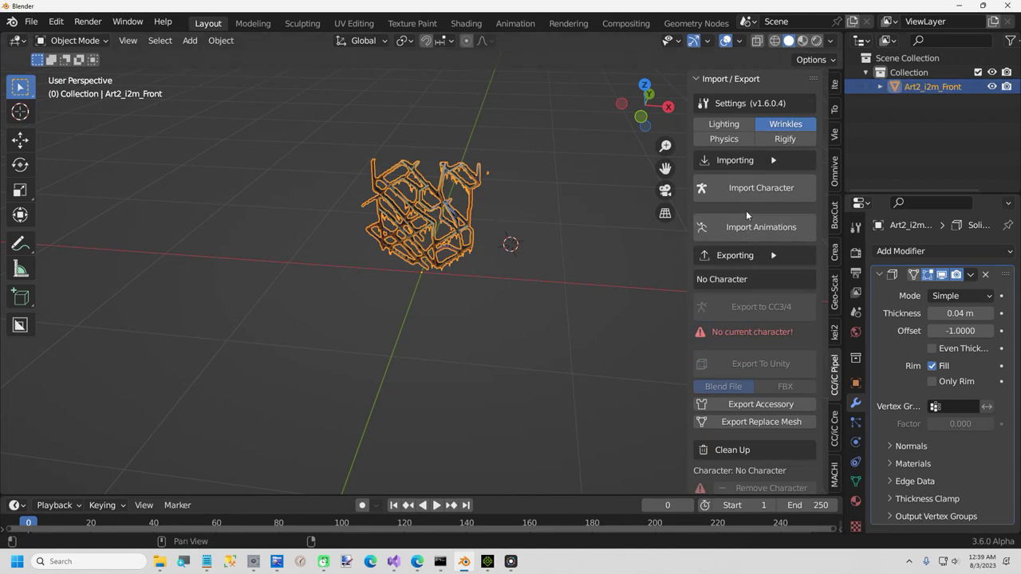
scroll(745, 188, down, 2)
scroll(726, 221, up, 2)
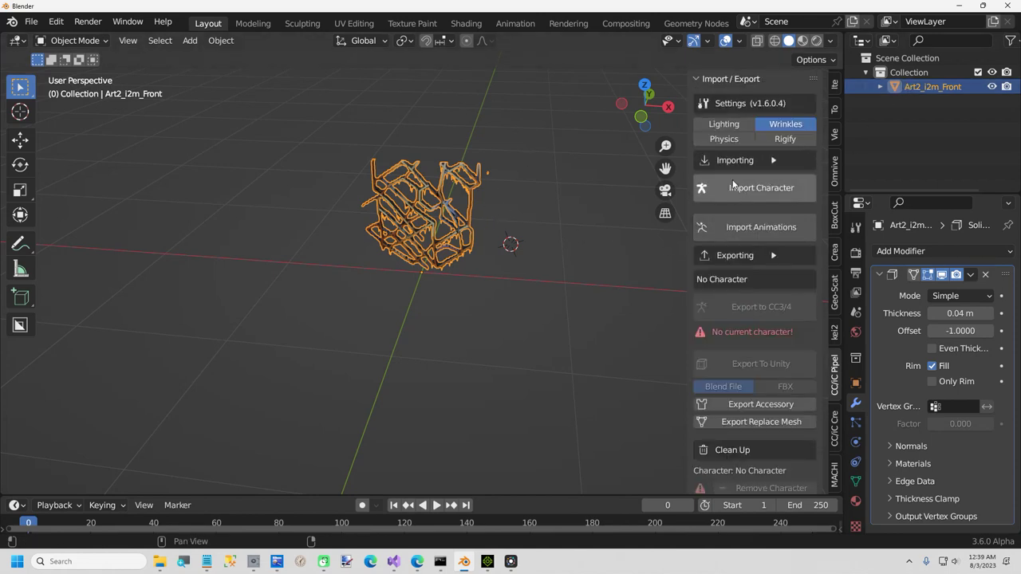
click(747, 78)
click(747, 79)
scroll(724, 216, down, 4)
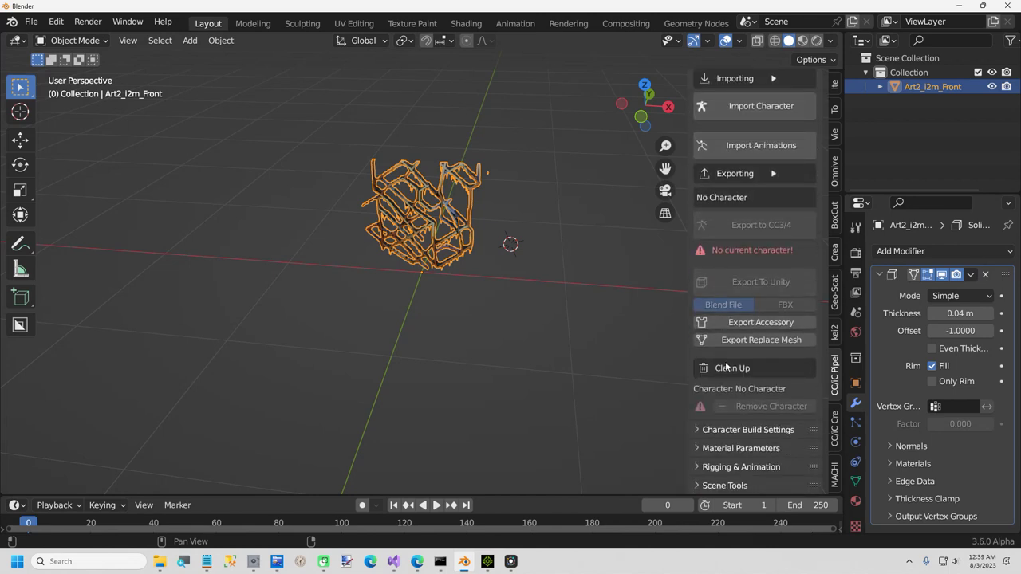
Step: Export the art mesh as an accessory named WallArt.fbx into C:\VideoProjects\GeeksRoom
click(751, 321)
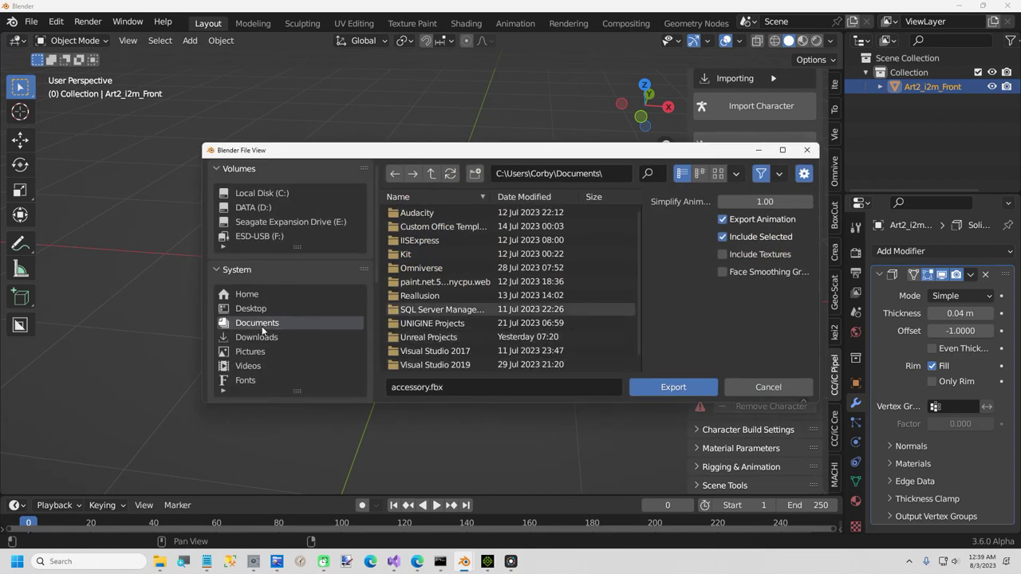
click(281, 196)
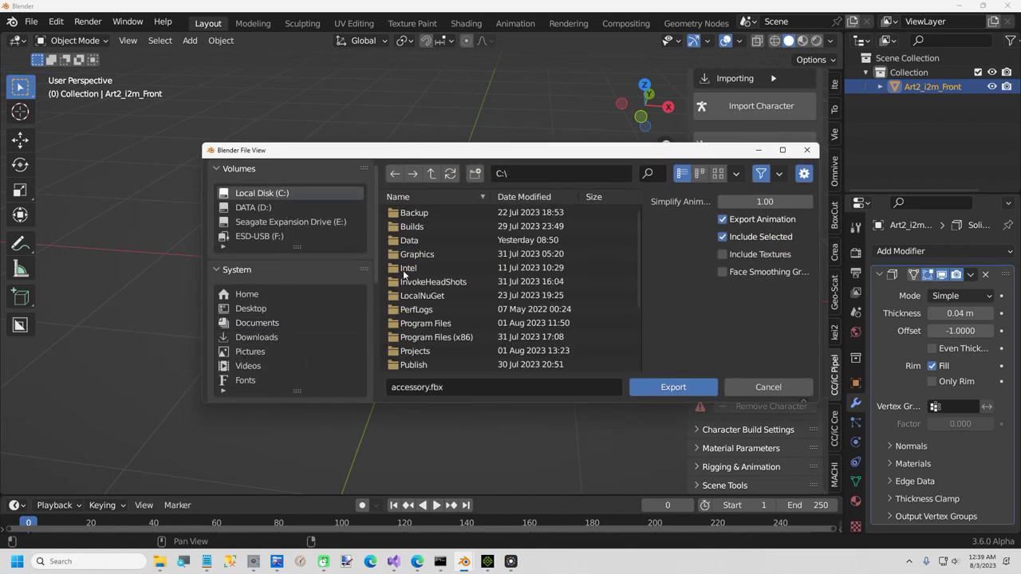
scroll(414, 370, down, 5)
double_click(427, 340)
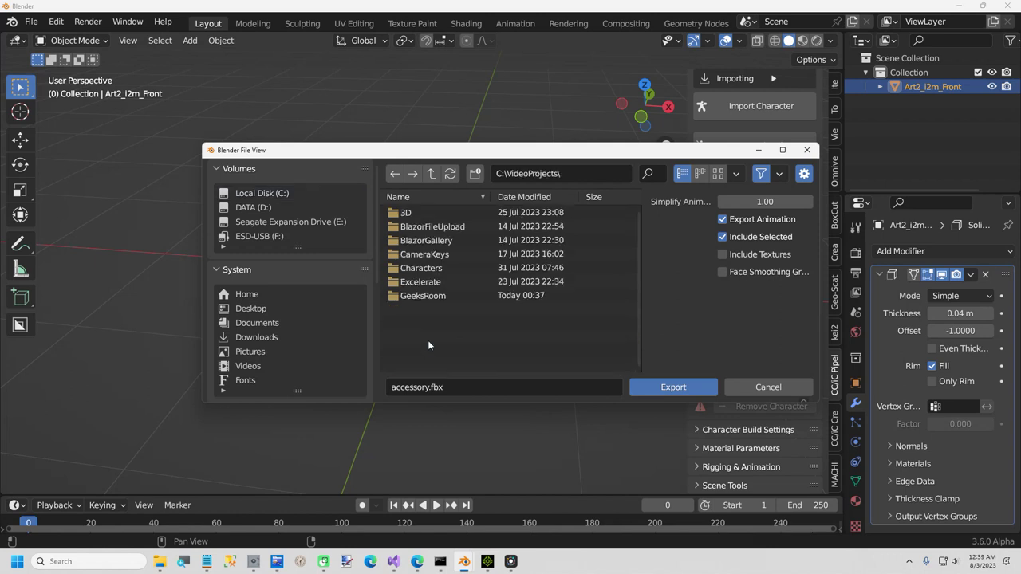
click(423, 297)
double_click(423, 297)
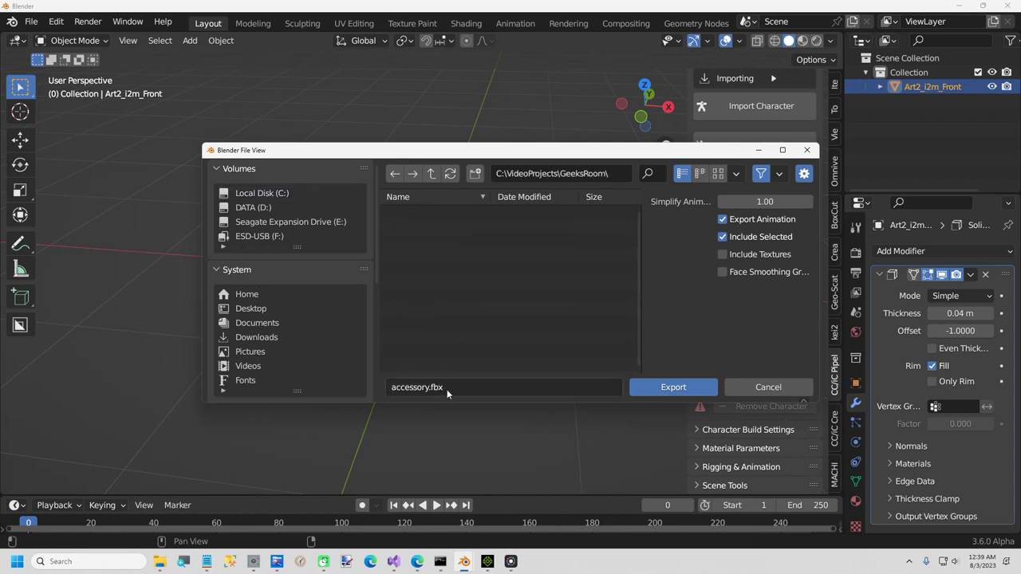
click(448, 391)
text(Wa)
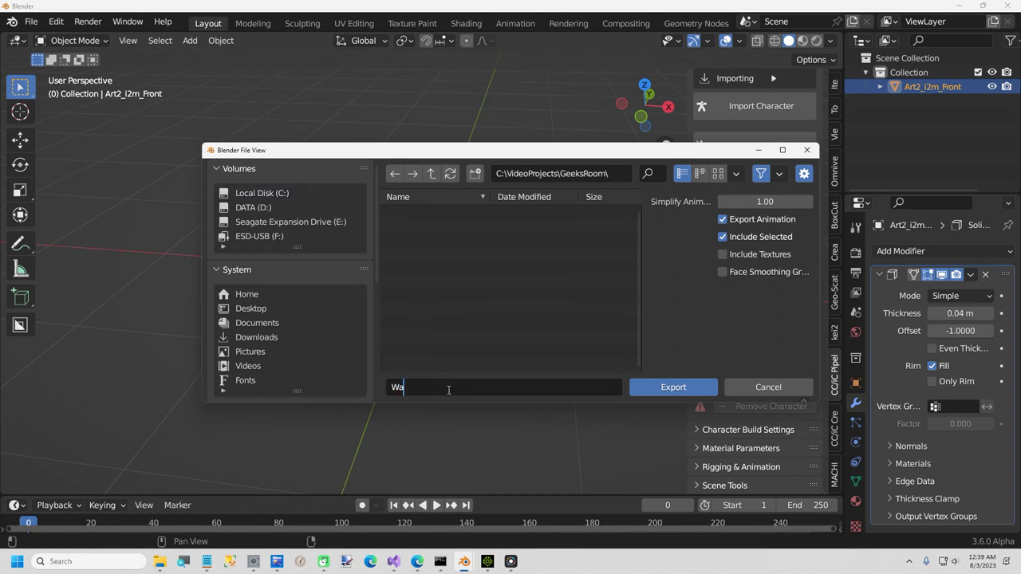
text(llArt.fbx)
click(665, 387)
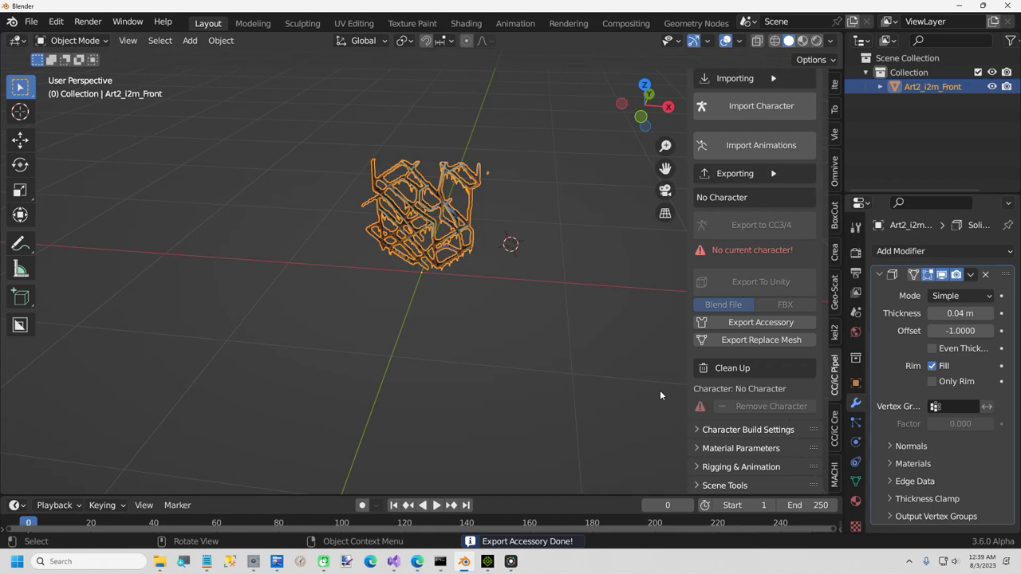
Step: Switch to iClone 8, import WallArt.fbx from the GeeksRoom folder into the room scene and show its transform settings
click(490, 562)
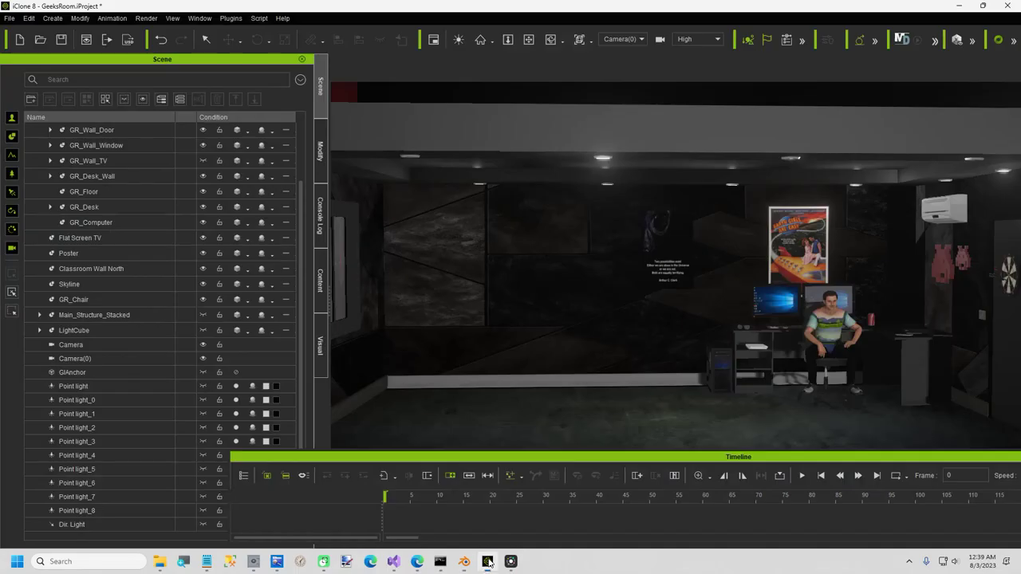
click(9, 18)
mouse_move(48, 92)
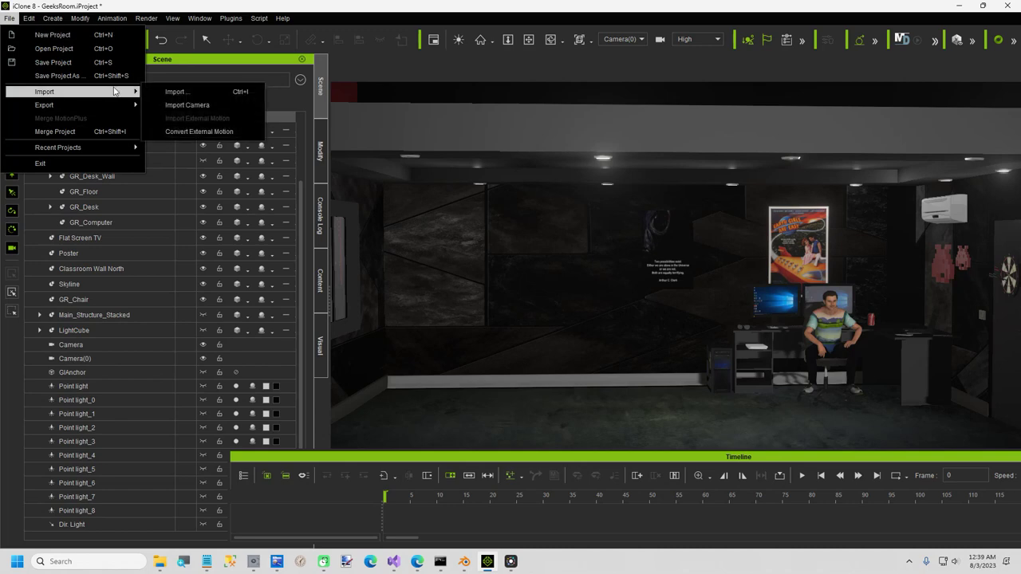
click(172, 92)
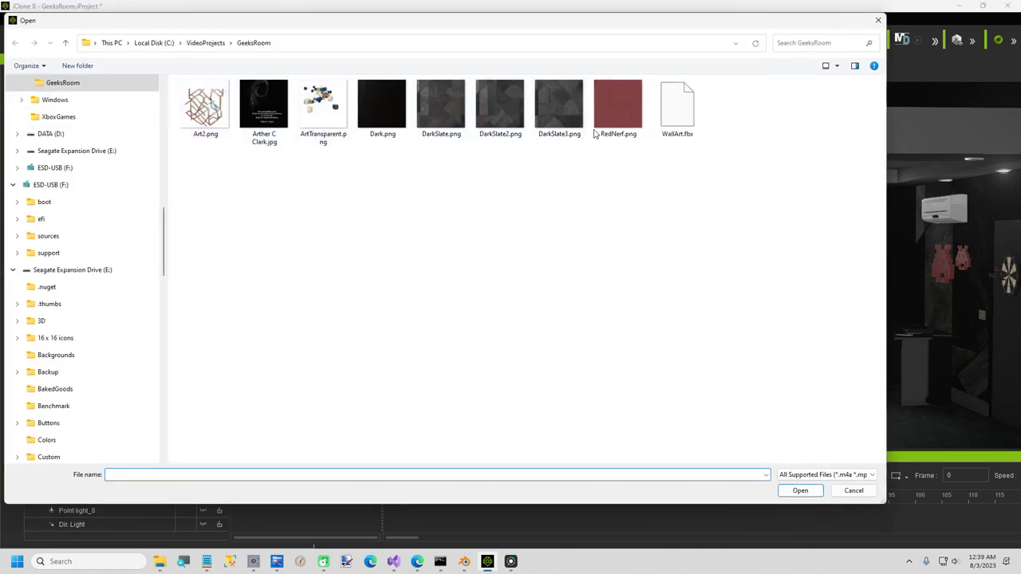
double_click(677, 108)
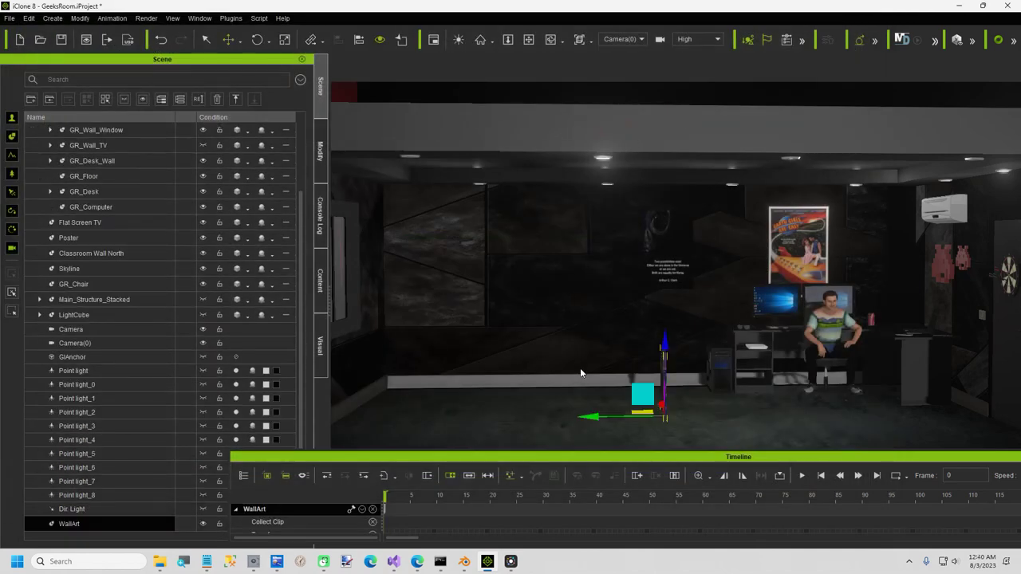
click(319, 162)
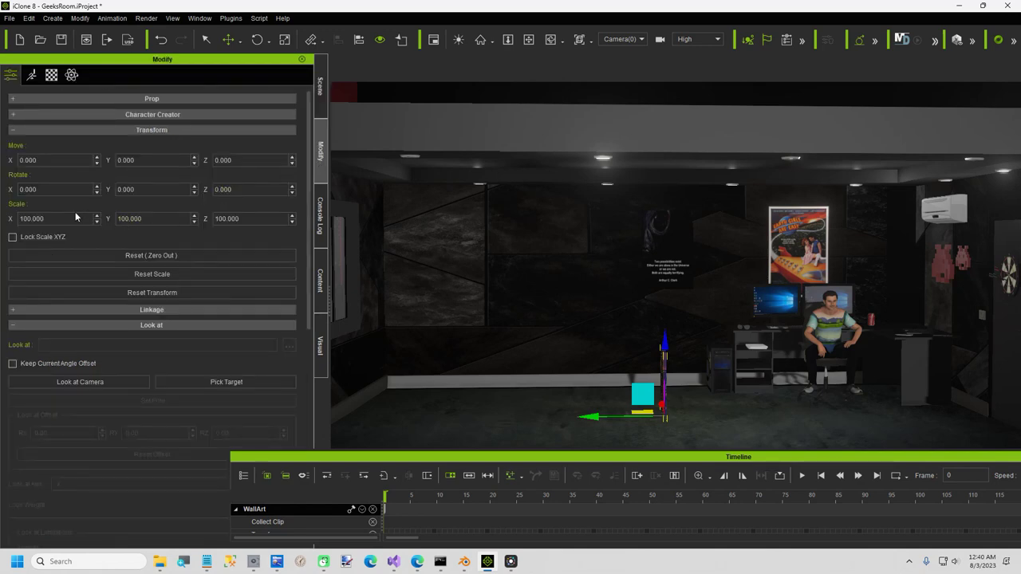
Step: Set the wall art's X, Y and Z scale to 380
drag(75, 215, 6, 217)
text(380)
key(Tab)
text(3)
key(Tab)
text(380)
key(Return)
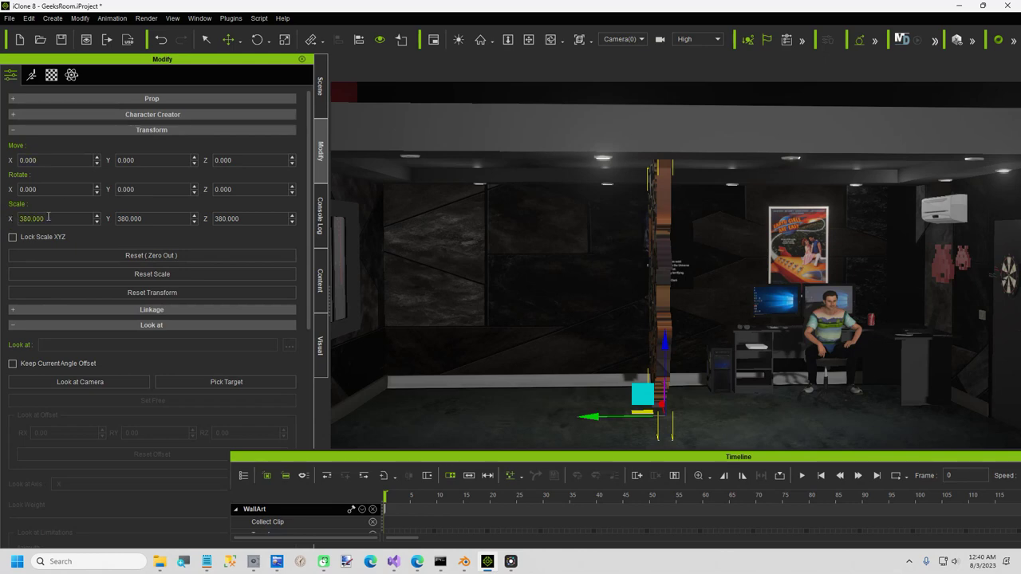
Step: Set the wall art's scale to 320 on the X, Y and Z axes
drag(48, 218, 6, 218)
text(320)
key(Tab)
text(320)
key(Tab)
text(3)
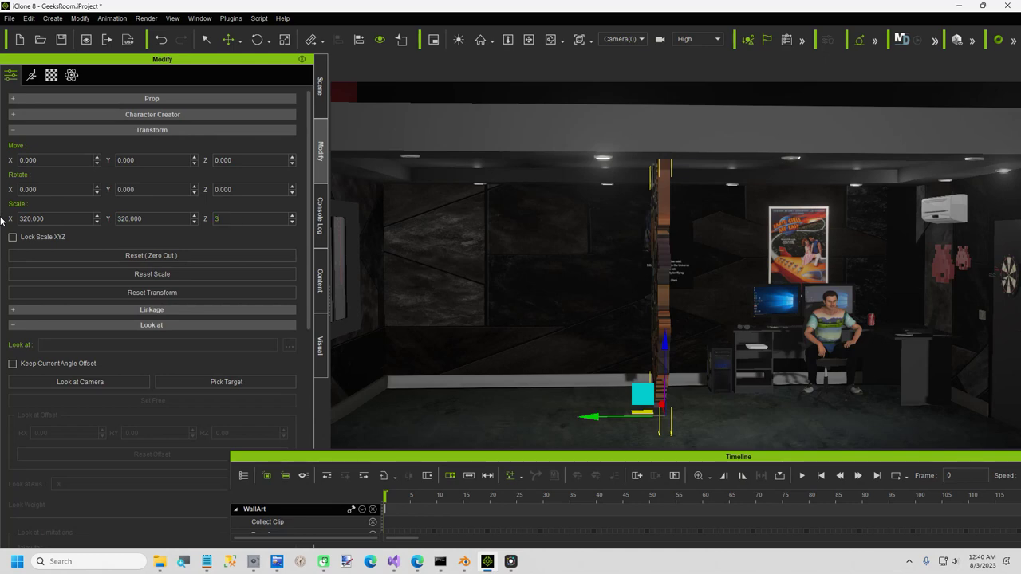
text(20)
key(Return)
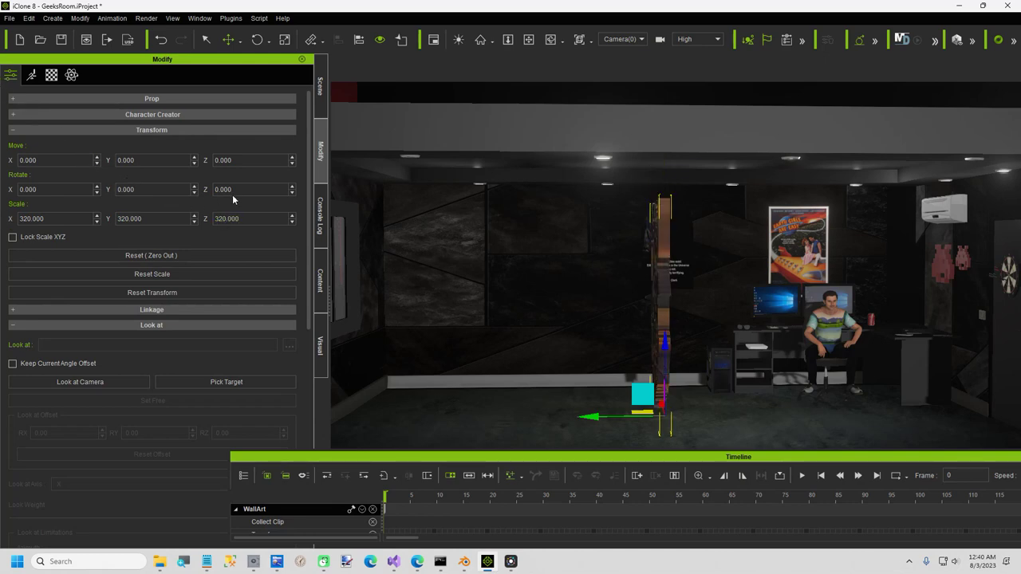
Step: Rotate the wall art 90 degrees about the Z axis
drag(232, 192, 205, 189)
text(90)
key(Return)
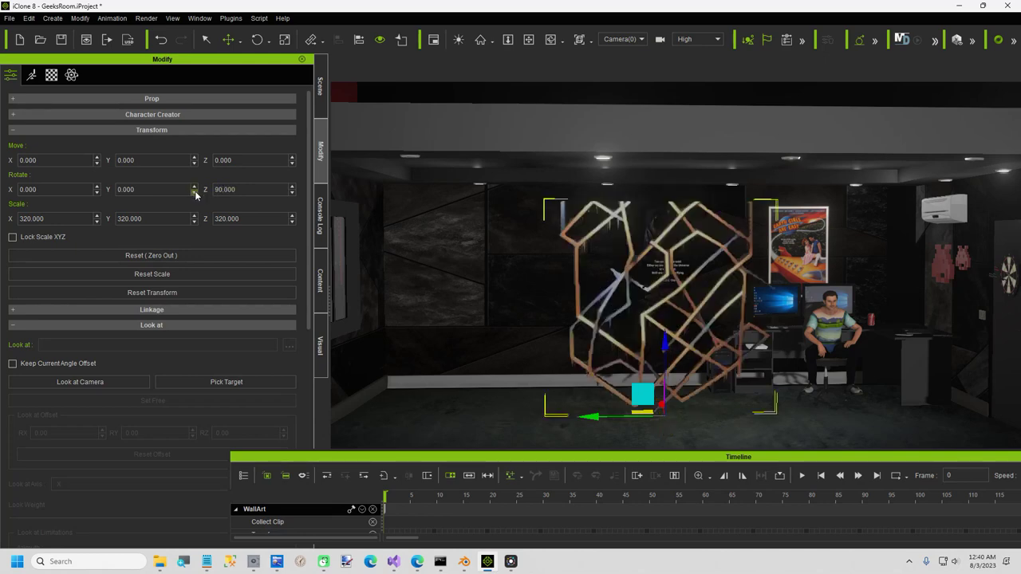
Step: Move the wall art against the back wall between the window corner and the quote, to about X 270 and Y 236
drag(592, 416, 463, 417)
right_drag(774, 341, 568, 412)
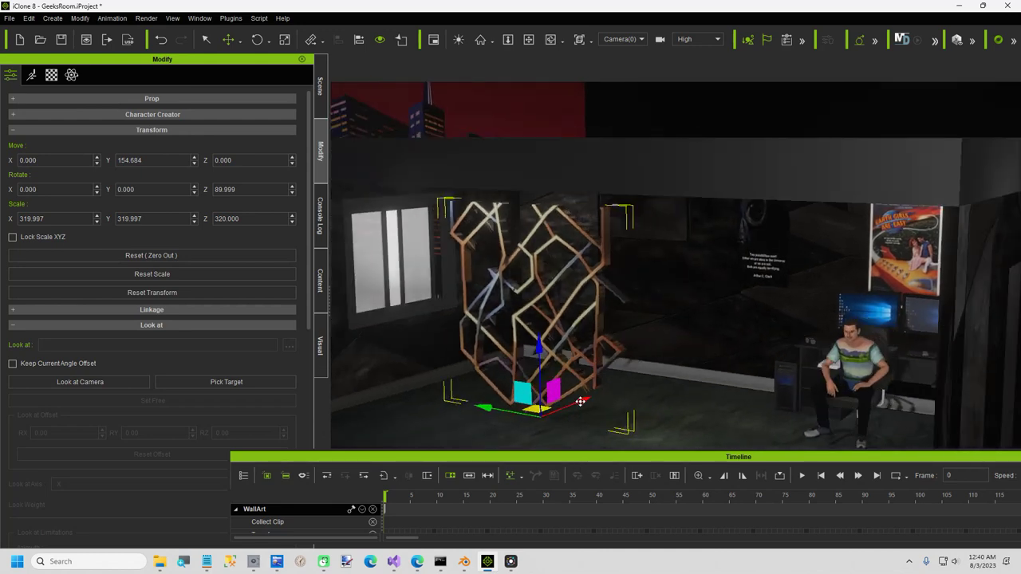
drag(578, 403, 685, 361)
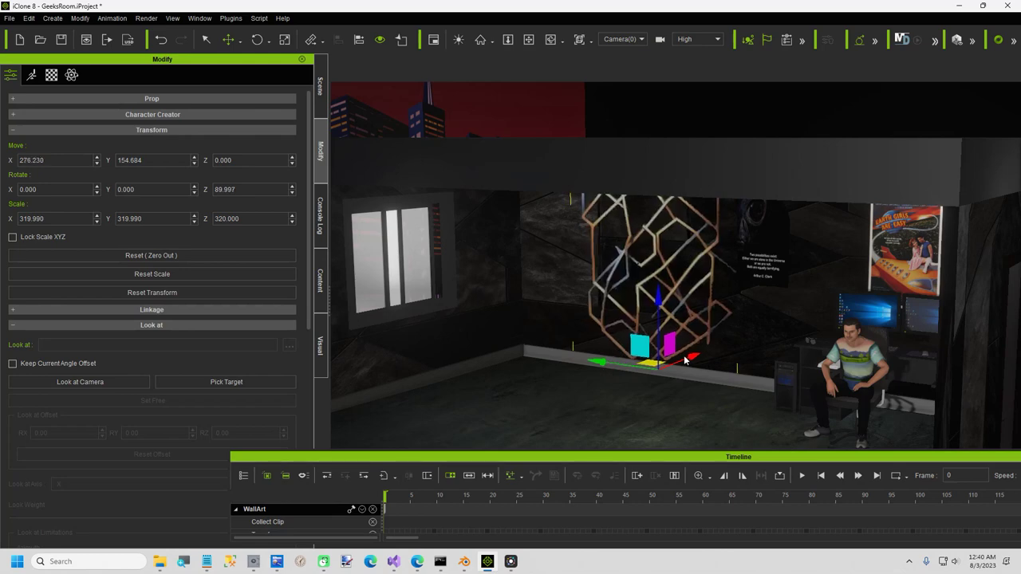
drag(600, 365, 557, 356)
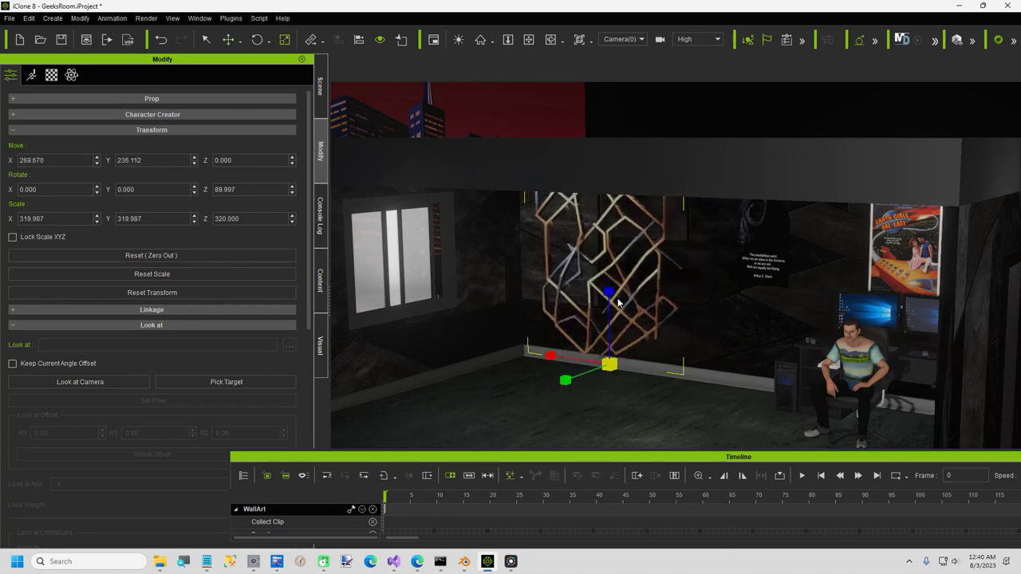
Step: Shorten the wall art vertically to a Z scale of about 242
drag(609, 293, 602, 328)
drag(611, 293, 613, 255)
right_drag(686, 344, 636, 349)
drag(636, 349, 578, 344)
right_drag(579, 345, 621, 216)
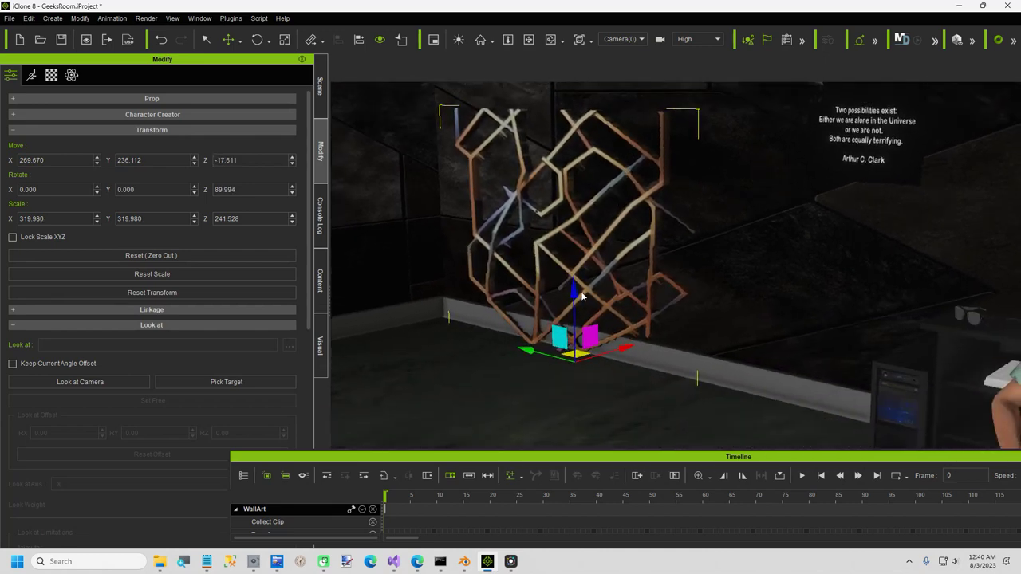
Step: Raise the wall art off the floor to about Z 34 so it hangs above the baseboard
drag(578, 300, 581, 232)
right_drag(581, 231, 706, 309)
middle_drag(706, 310, 628, 324)
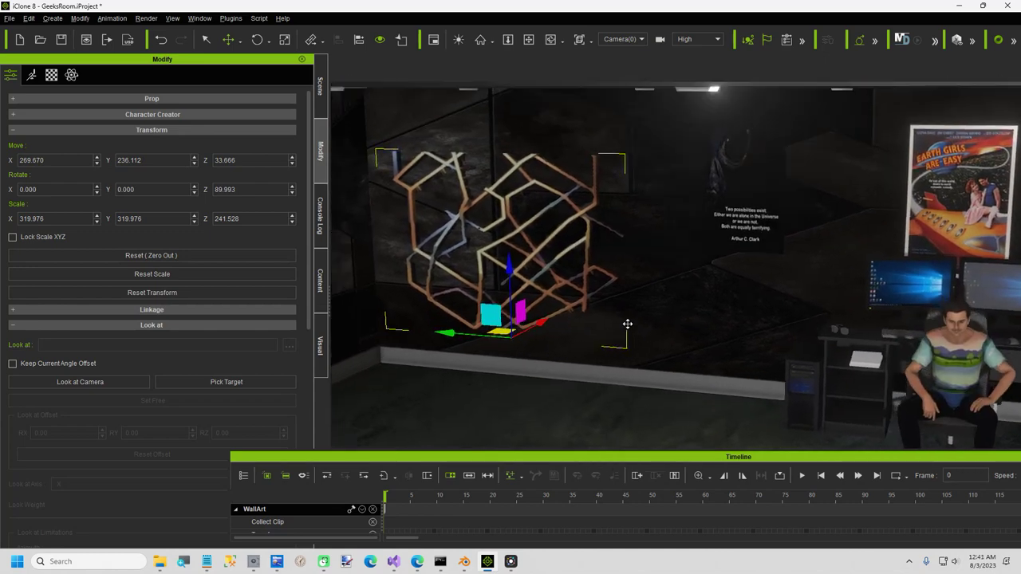